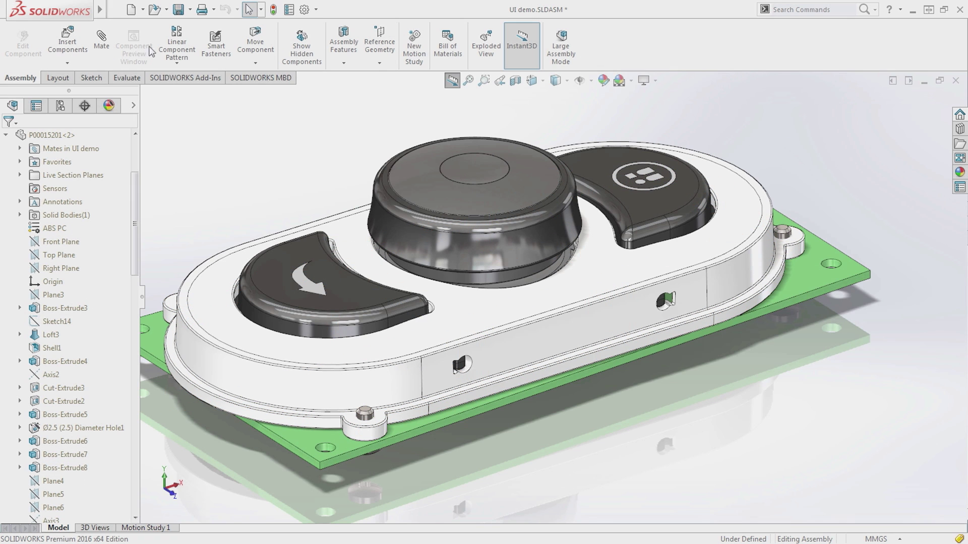
Preview medium and large toolbar icon sizes in Customize, then discard the changes
right_click(611, 52)
left_click(644, 89)
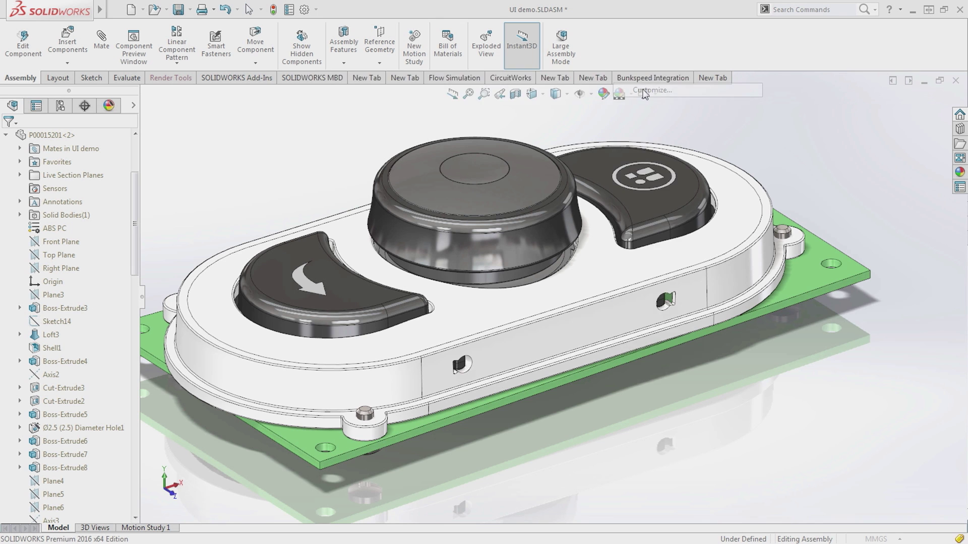
left_click(592, 185)
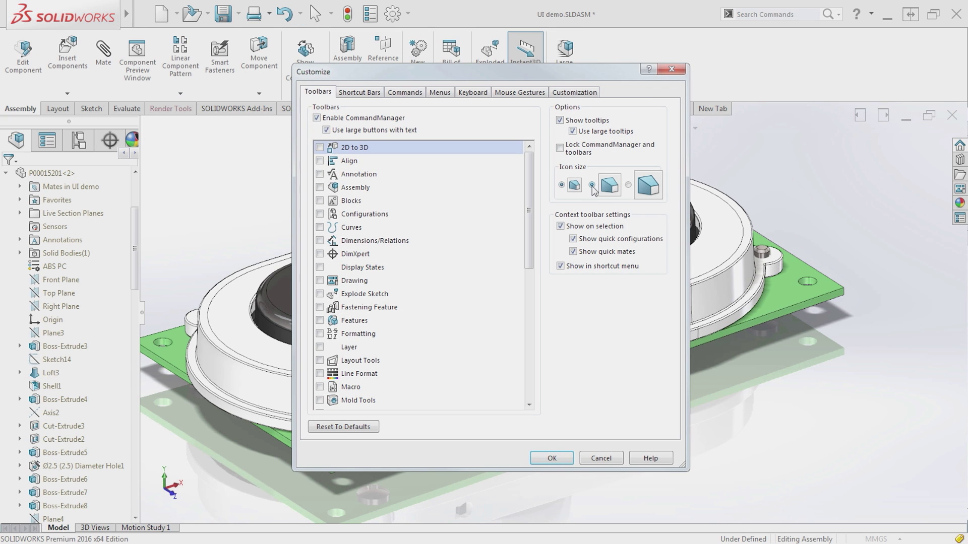
left_click(628, 185)
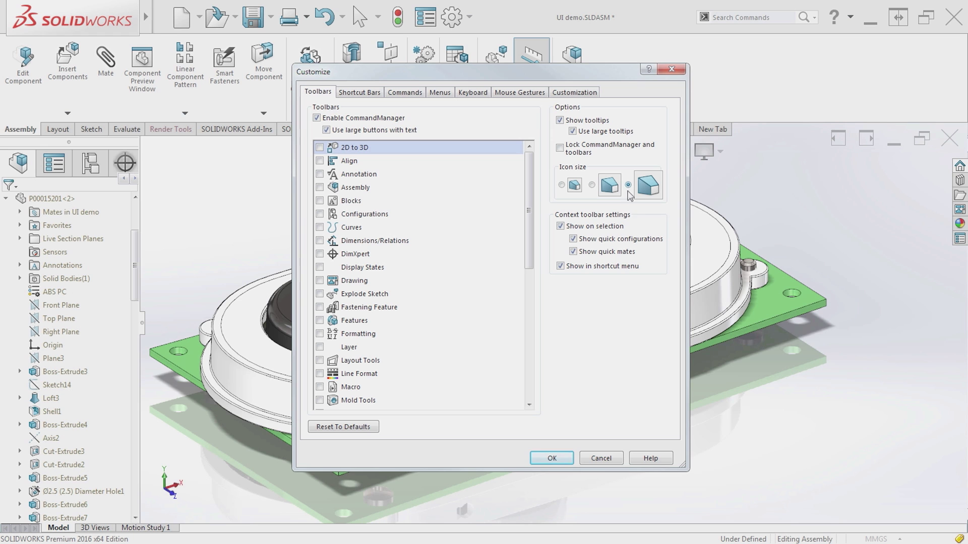
left_click(600, 458)
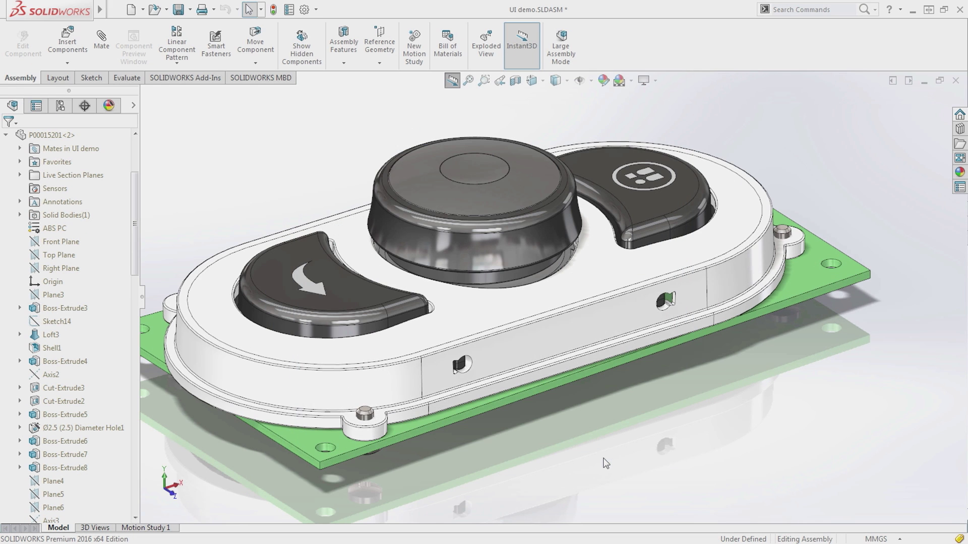
Hide the feature tree and change Sketch10's cover height from 15 to 20 mm, rebuilding the assembly
left_click(142, 297)
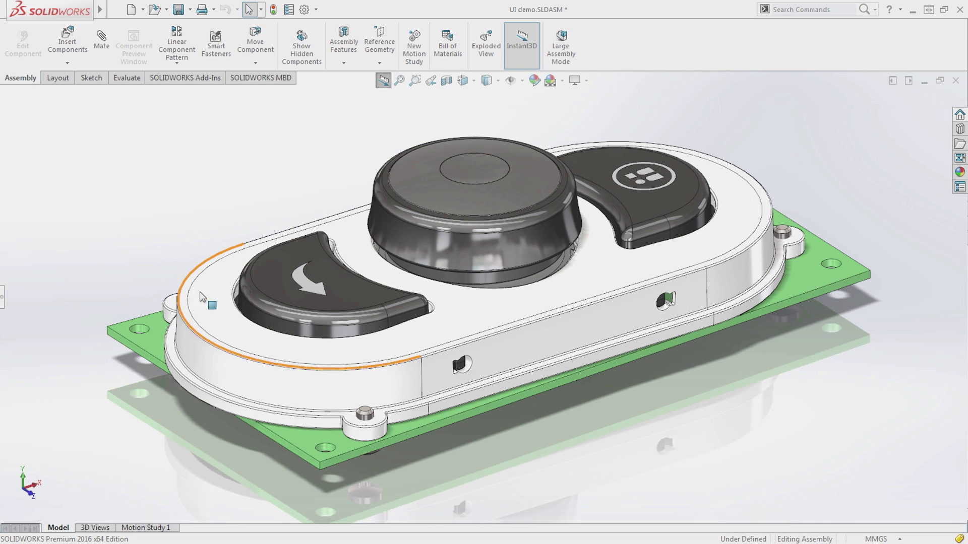
left_click(213, 286)
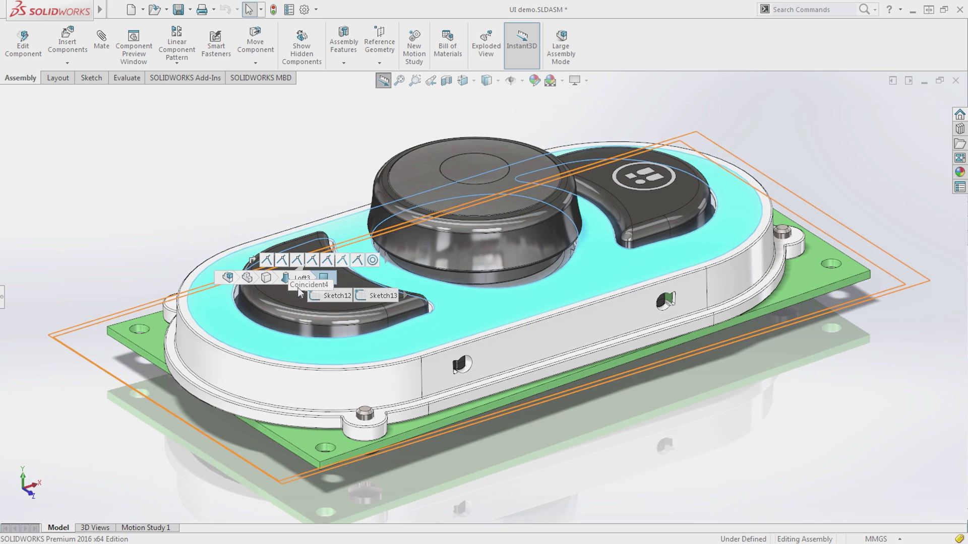
right_click(407, 297)
left_click(407, 278)
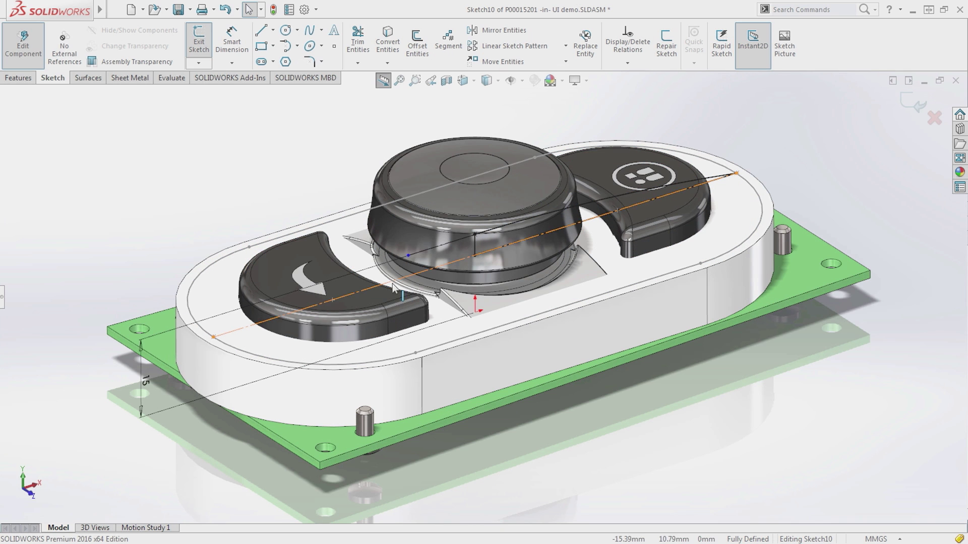
double_click(147, 377)
left_click_drag(141, 340, 128, 324)
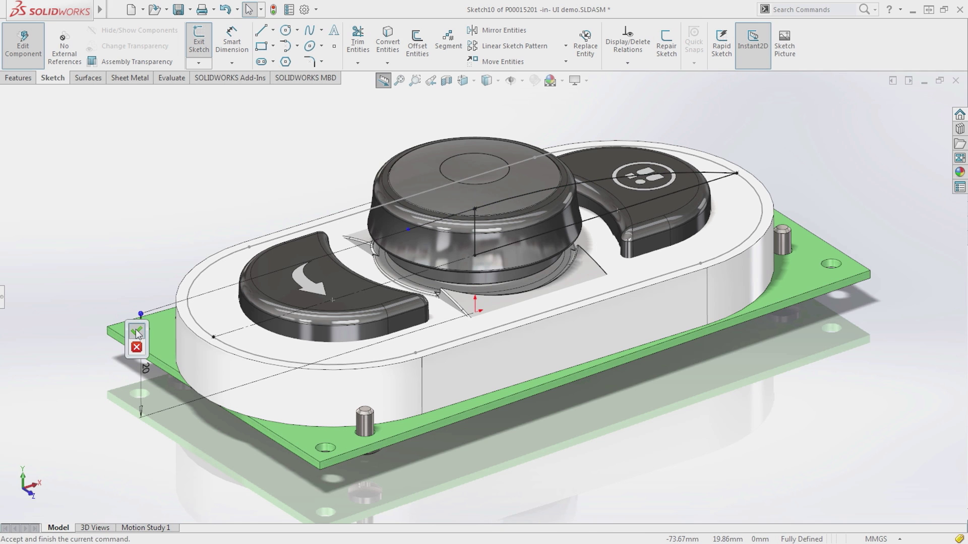
left_click(136, 331)
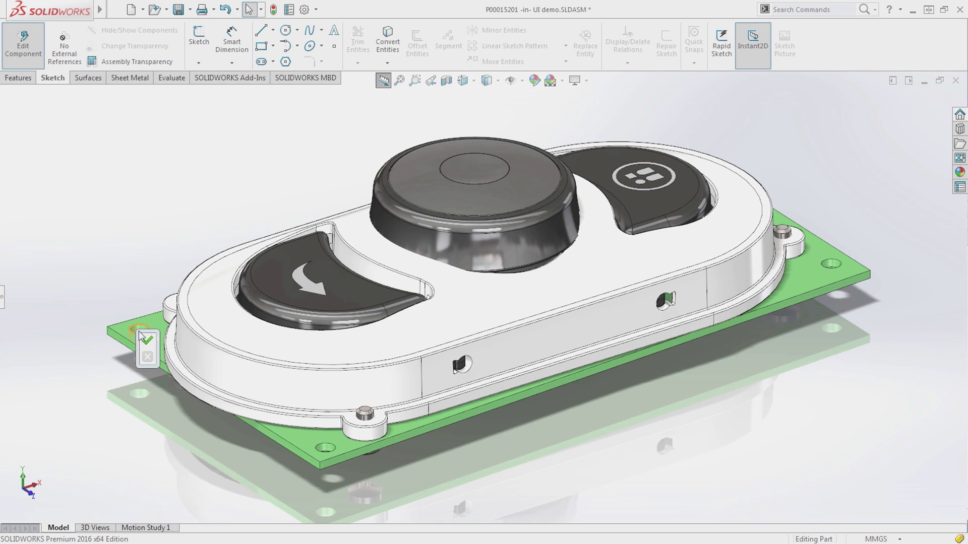
left_click(147, 340)
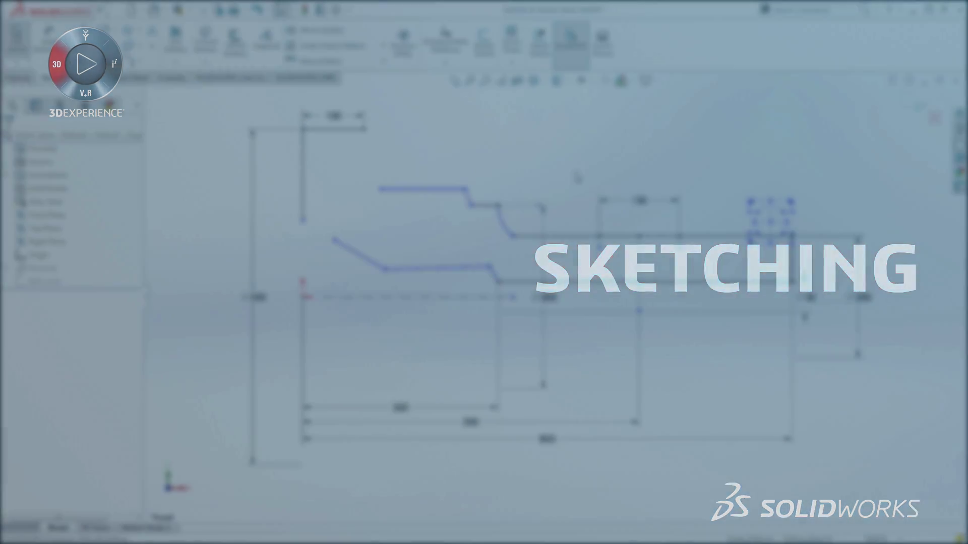
Draw a centred trapezoidal notch under the 130 dimension using a midpoint bottom line and slanted side
key("s")
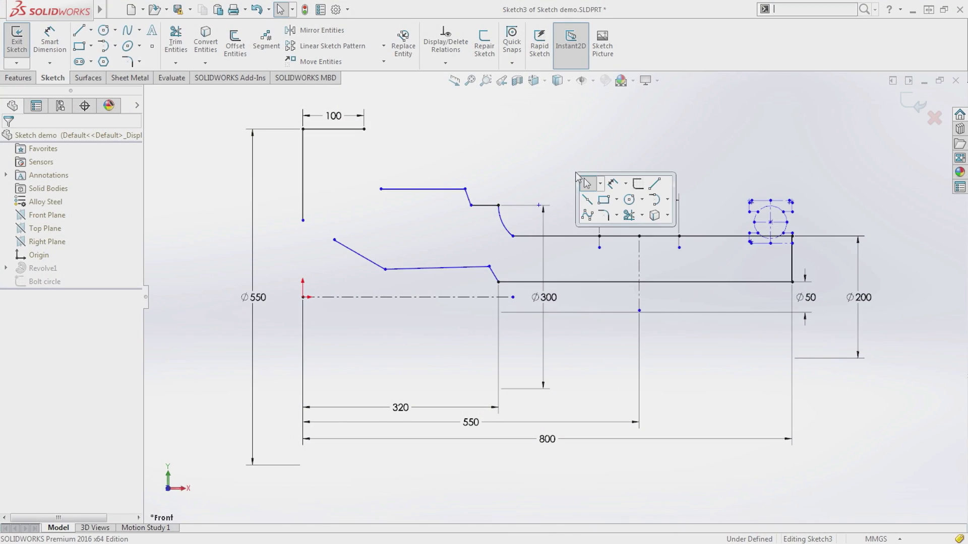
left_click(587, 201)
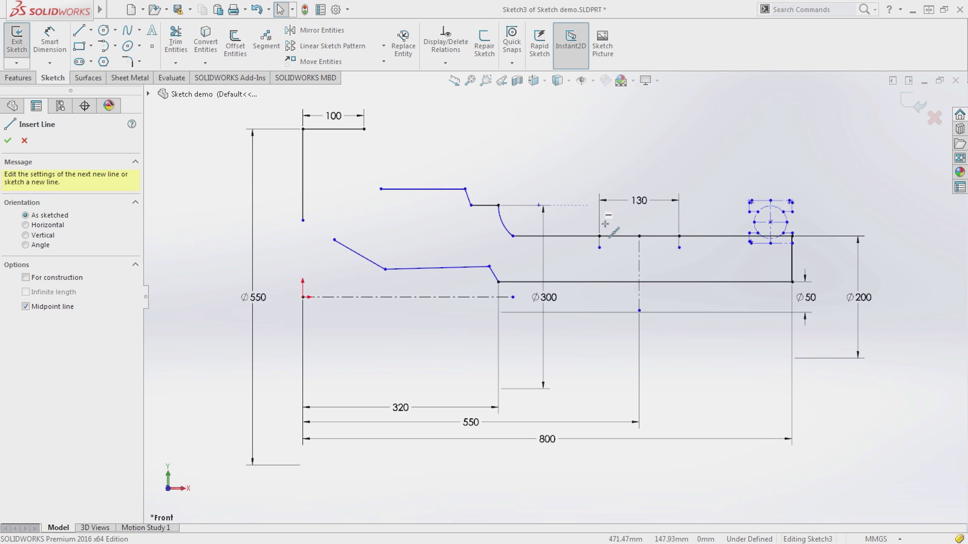
left_click(638, 260)
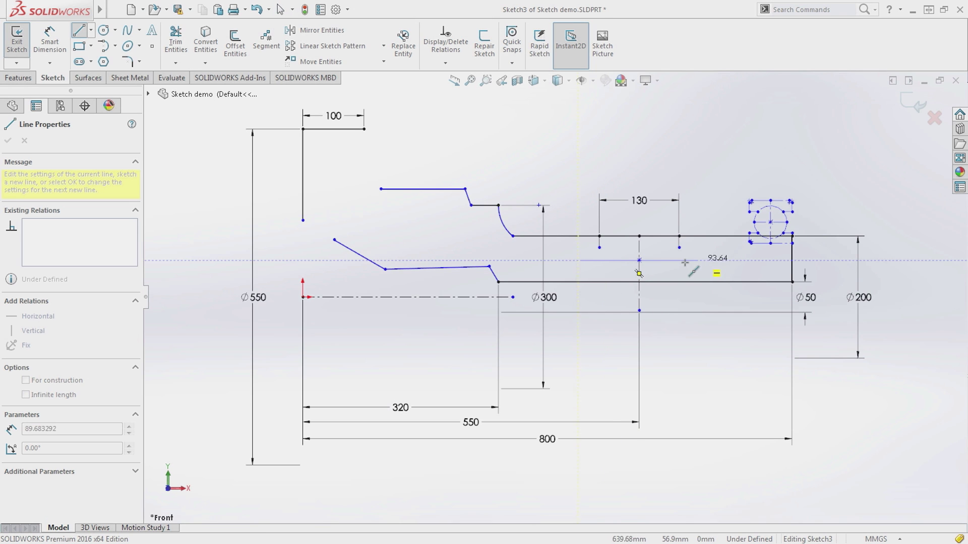
left_click(662, 260)
left_click(679, 236)
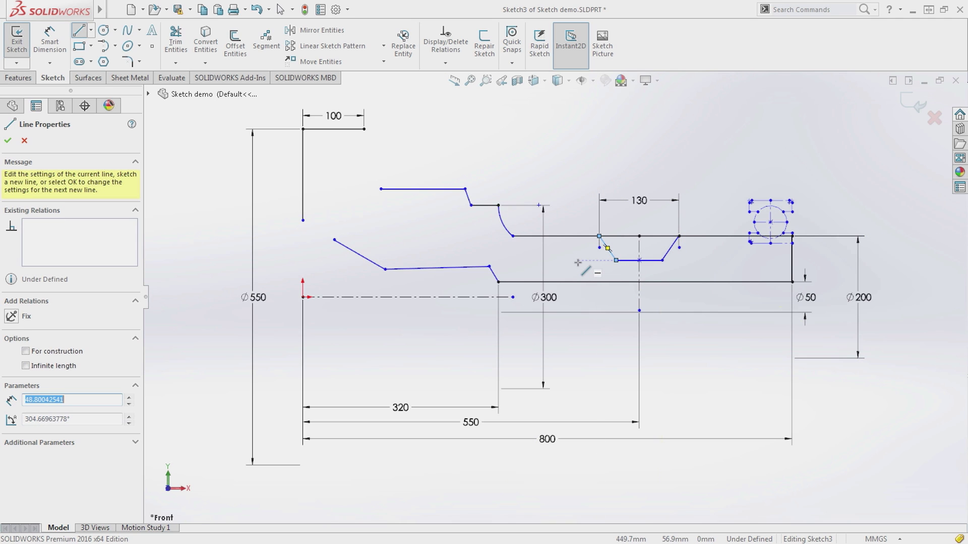
key("Escape")
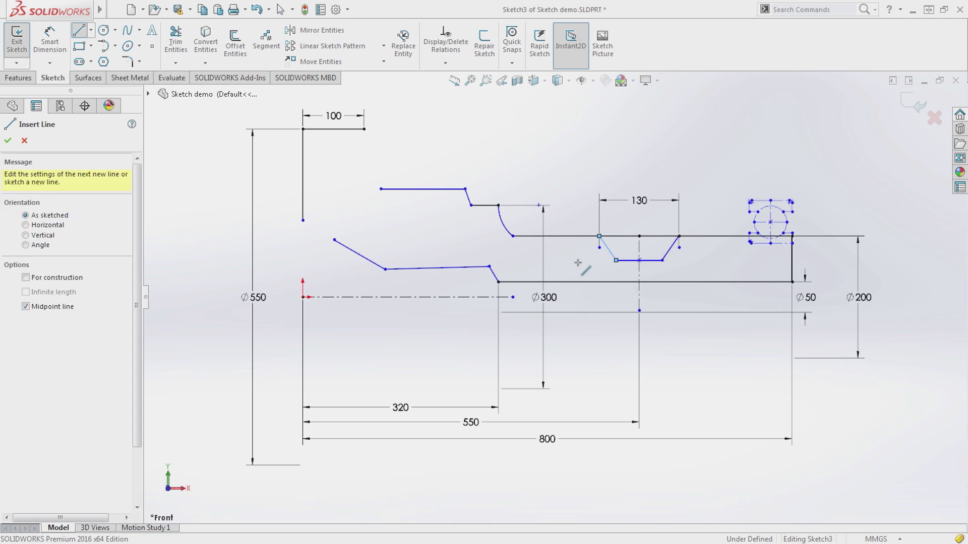
key("Escape")
key("s")
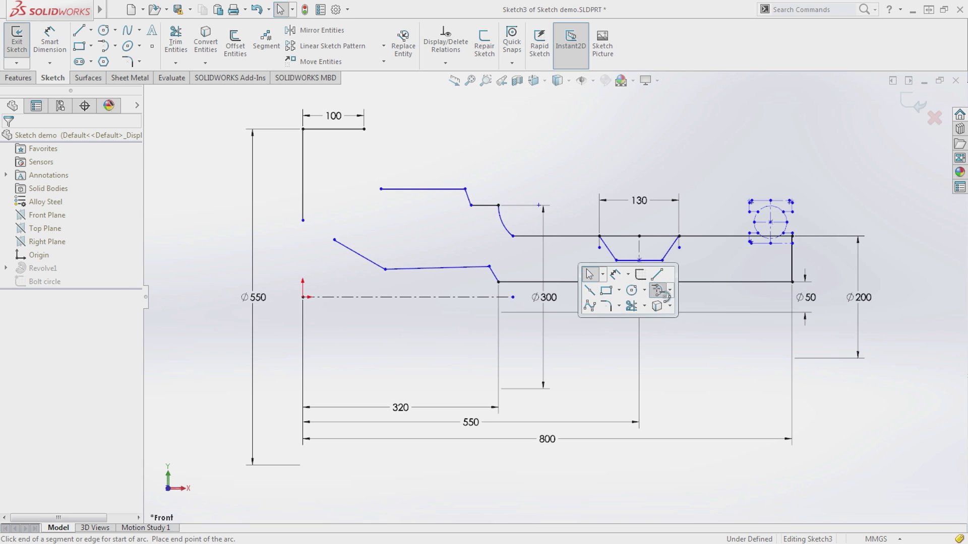
left_click(656, 290)
Close the left gaps with a tangent arc and a vertical connecting line
left_click(302, 220)
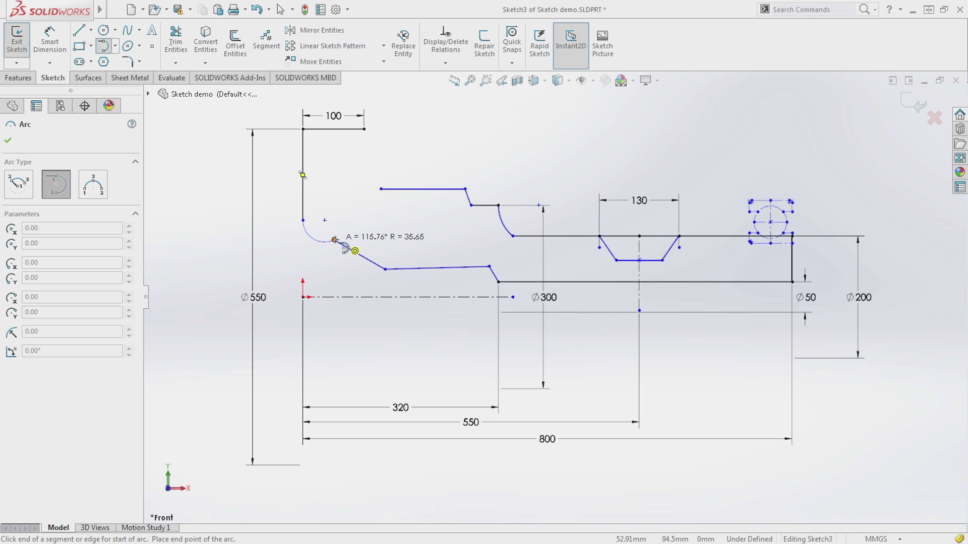
left_click(335, 240)
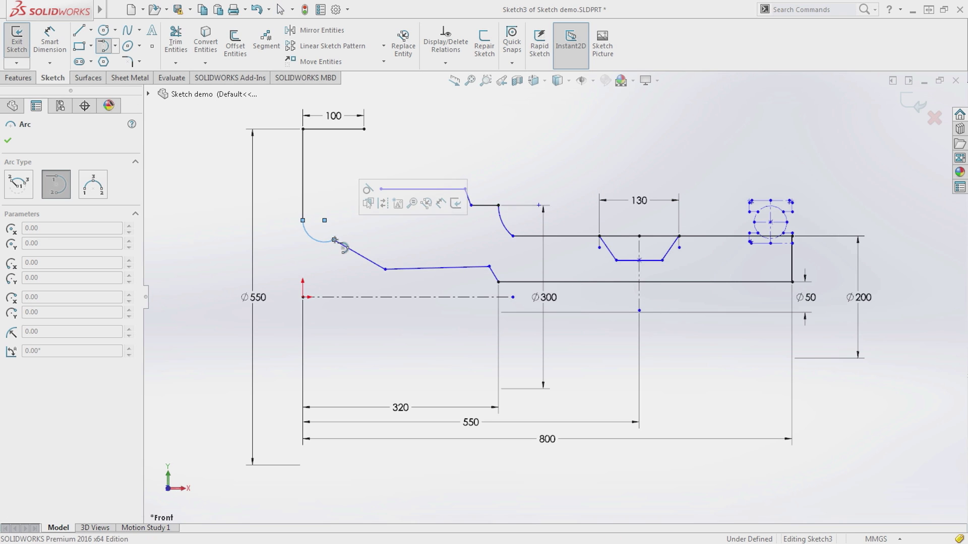
left_click(369, 191)
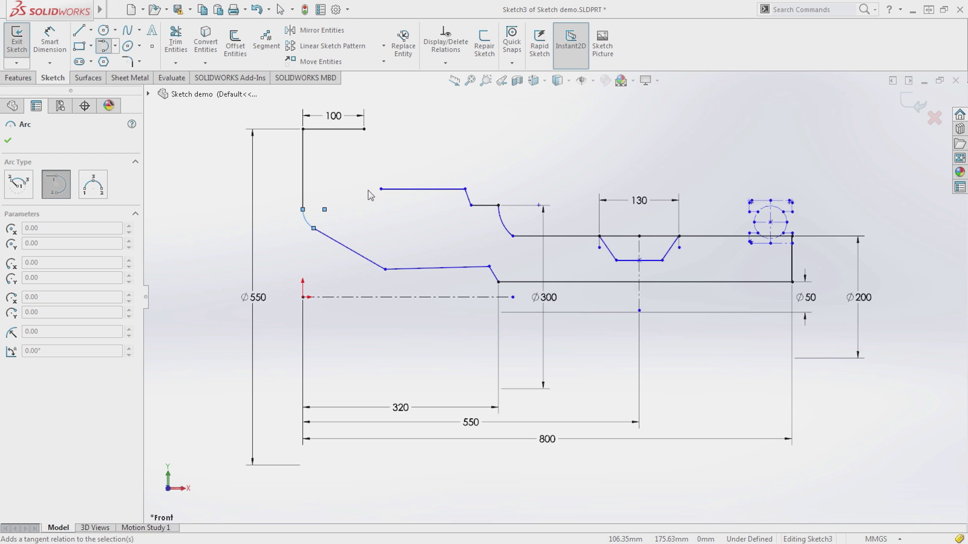
key("s")
left_click(447, 203)
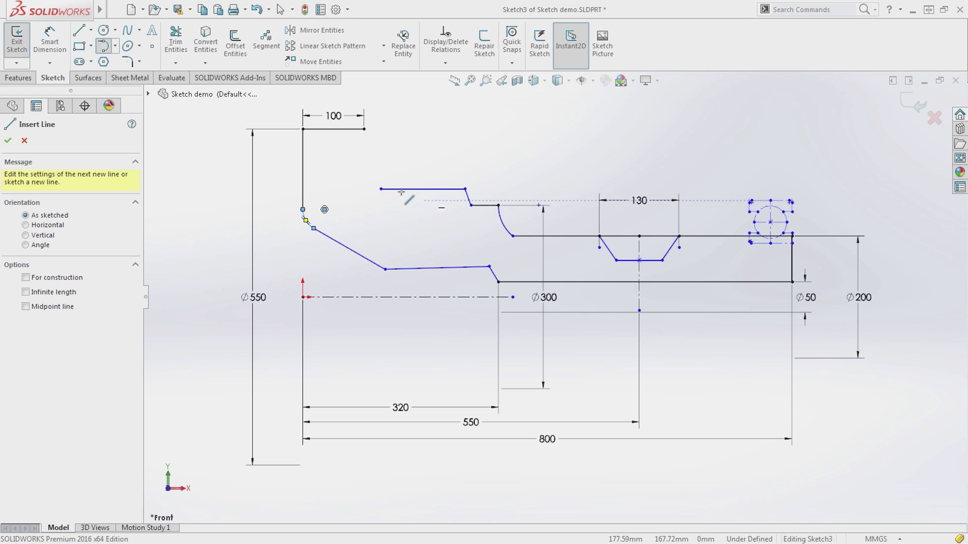
left_click(380, 189)
double_click(365, 130)
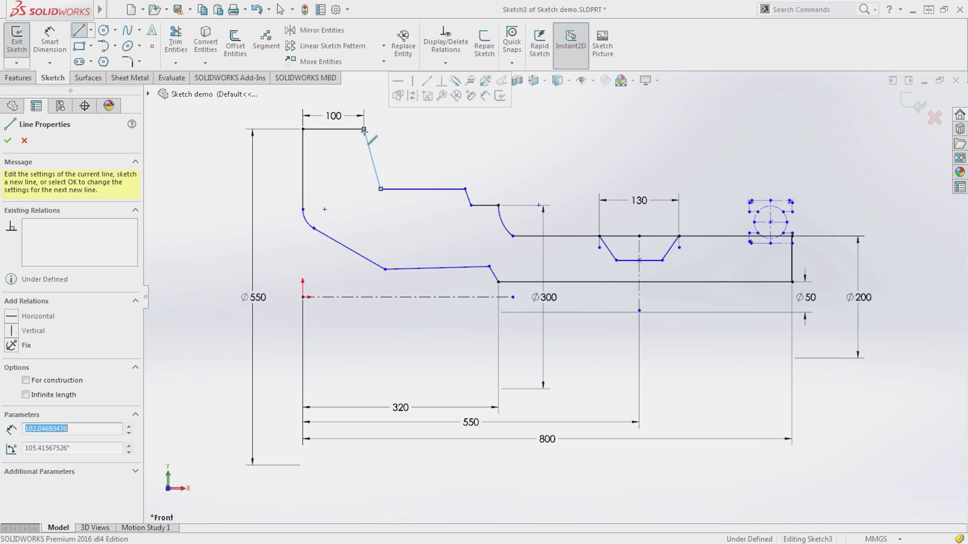
left_click(413, 81)
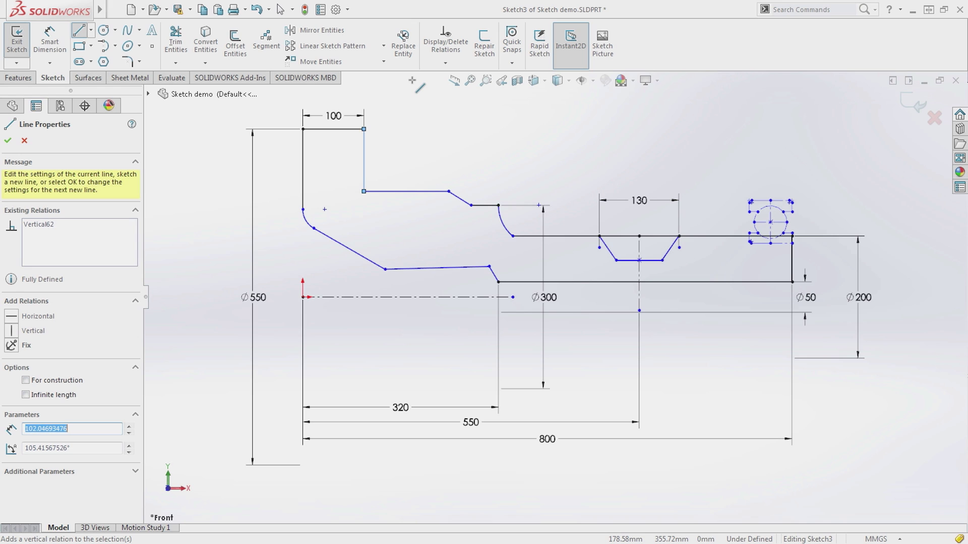
key("Escape")
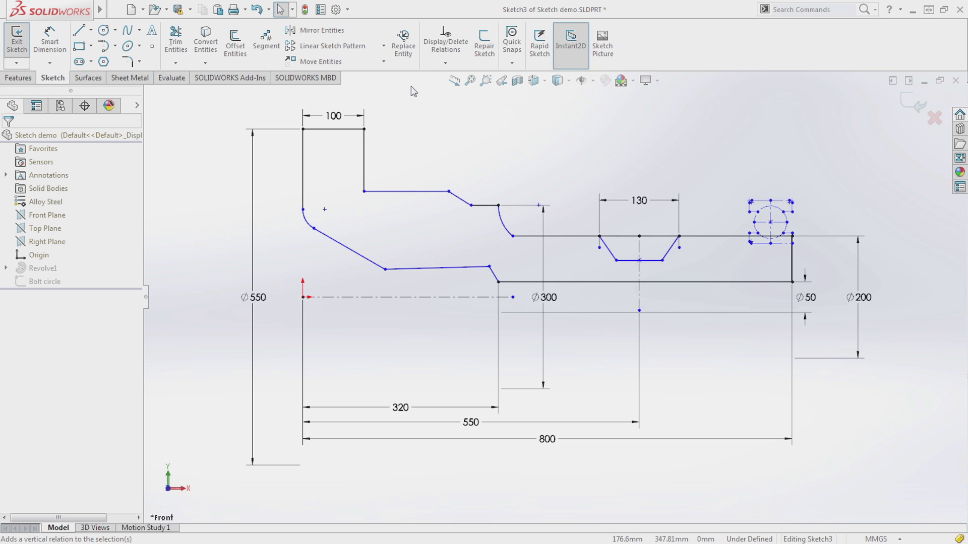
Make the lower sloped line horizontal
left_click(513, 236)
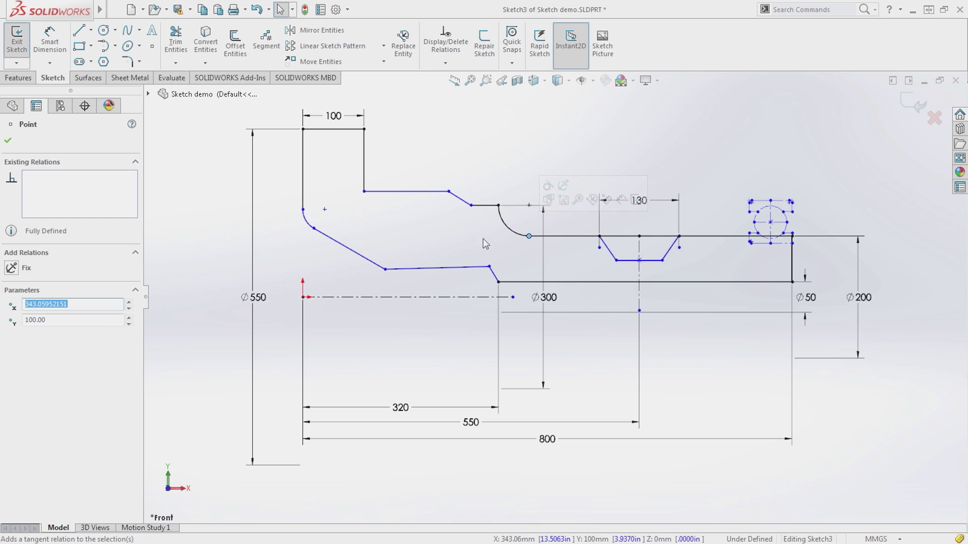
left_click(438, 268)
left_click(506, 217)
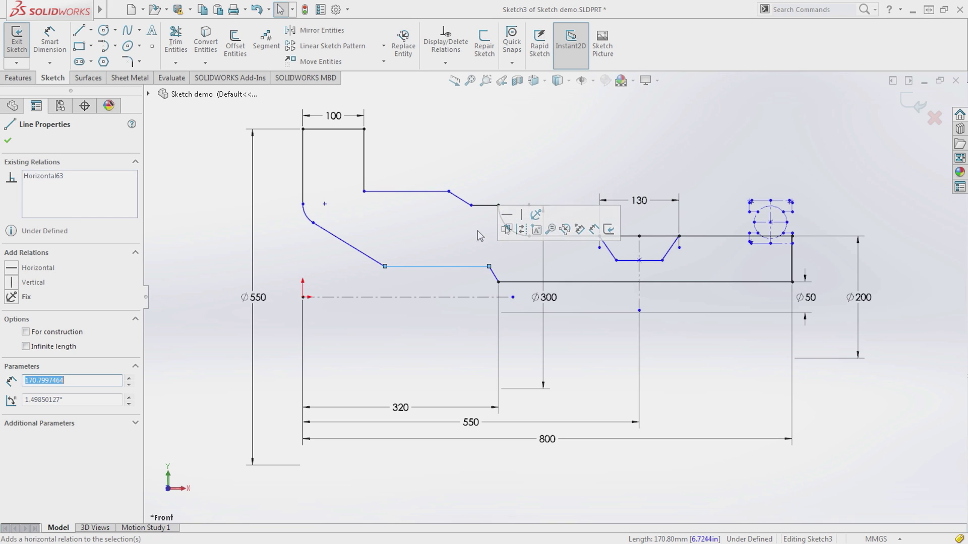
left_click(475, 234)
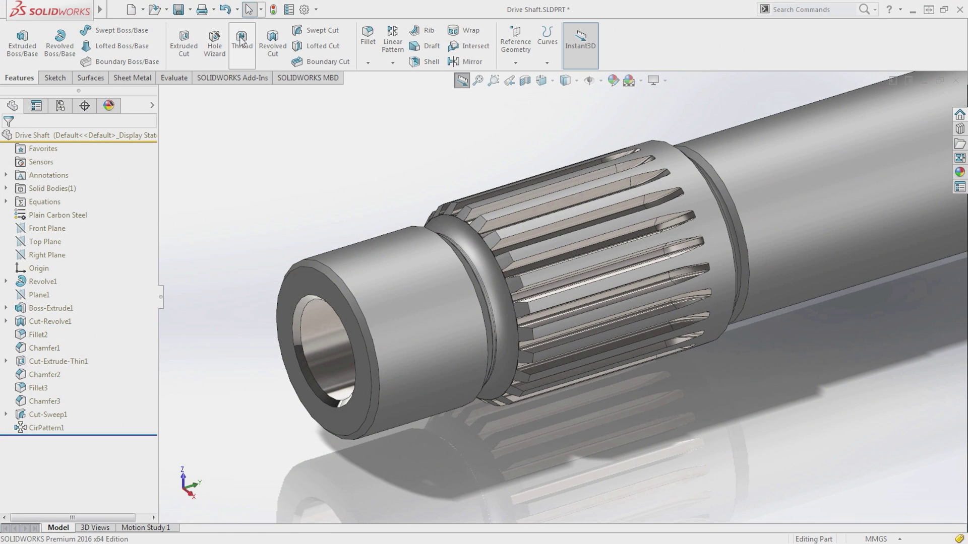
Cut an M16x1.5 thread from the shoulder edge to the shaft's end face with a reversed 2.00mm offset
left_click(241, 41)
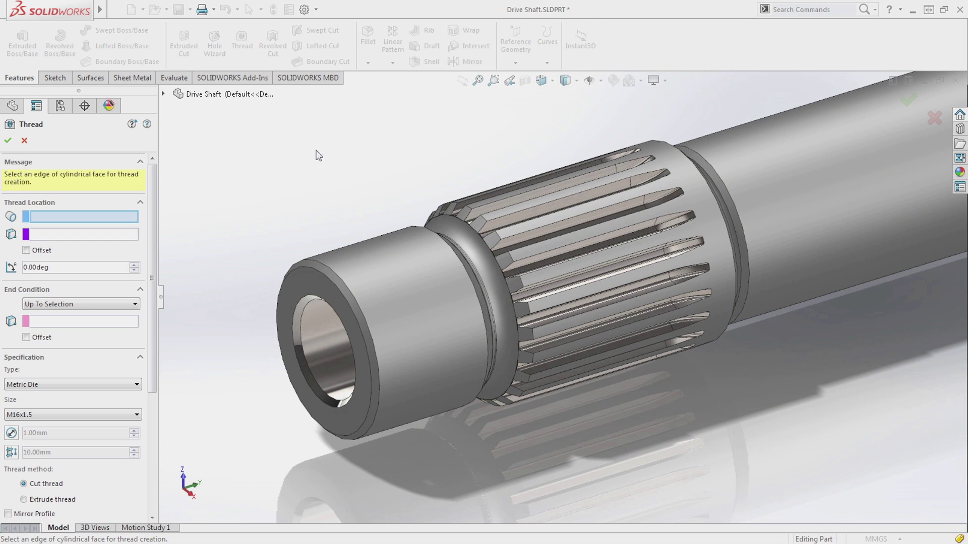
left_click(418, 226)
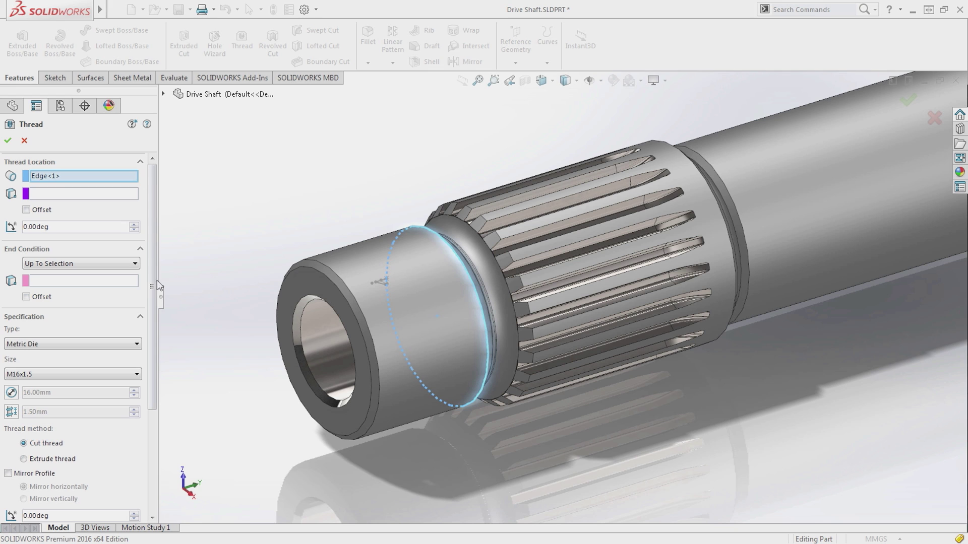
left_click(128, 283)
left_click(298, 287)
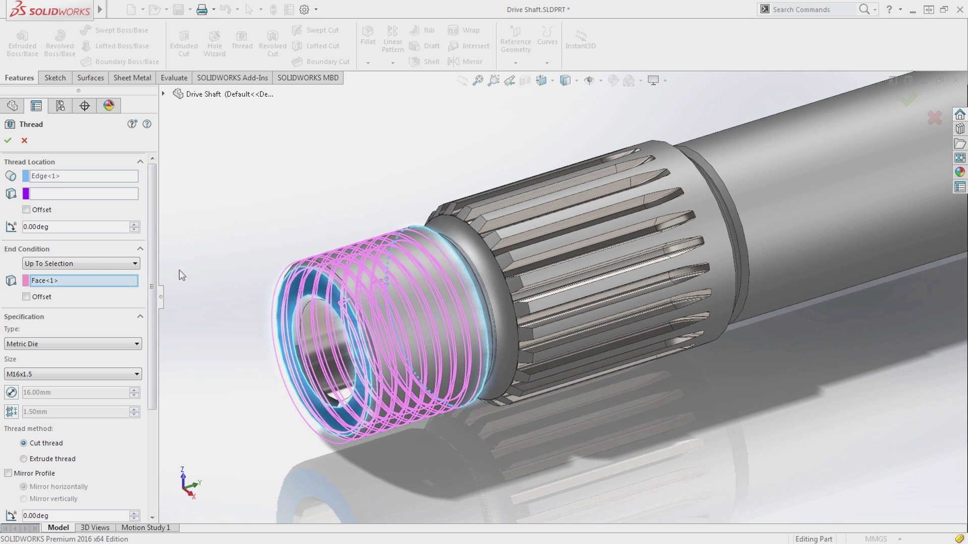
left_click(27, 210)
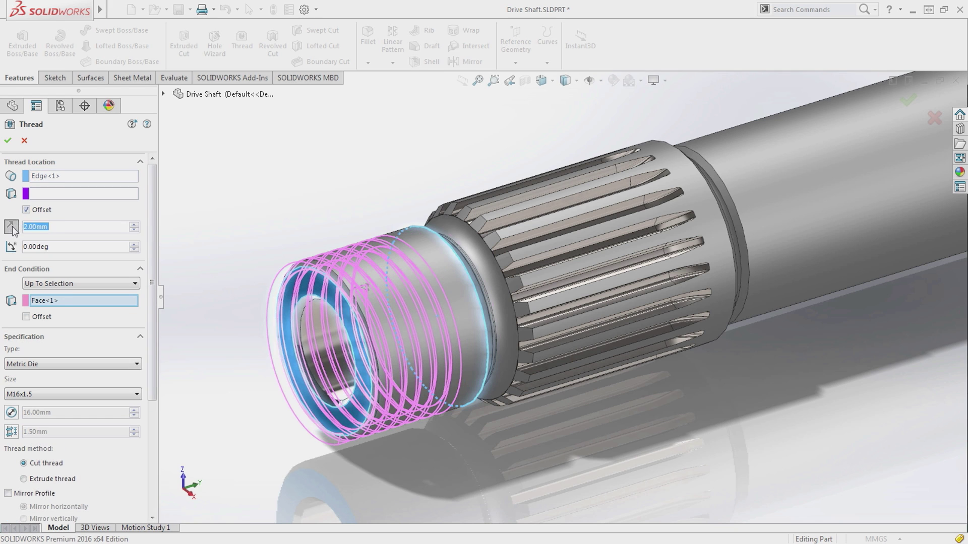
left_click(11, 228)
left_click(44, 394)
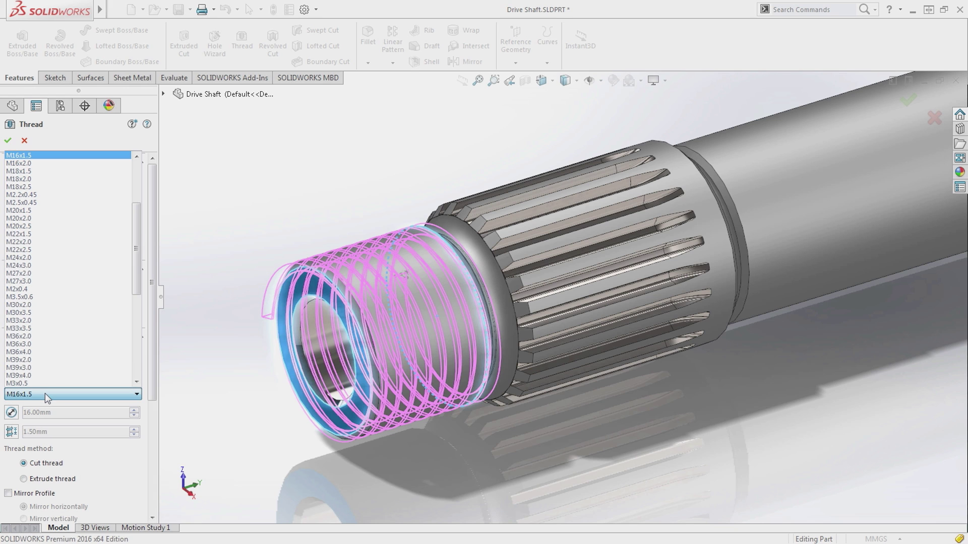
left_click(44, 393)
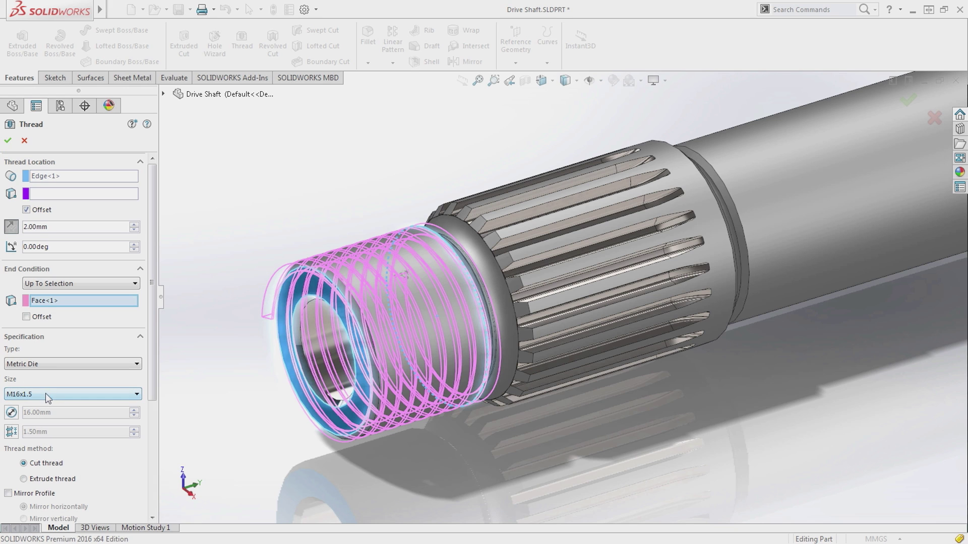
left_click(8, 141)
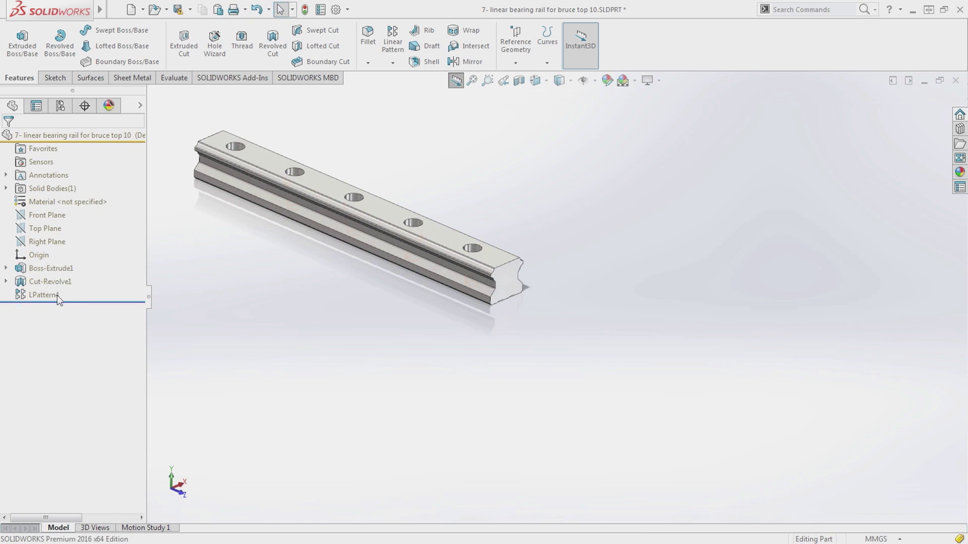
Make LPattern4 run up to the rail's end face with a 25 mm offset
left_click(58, 297)
left_click(66, 268)
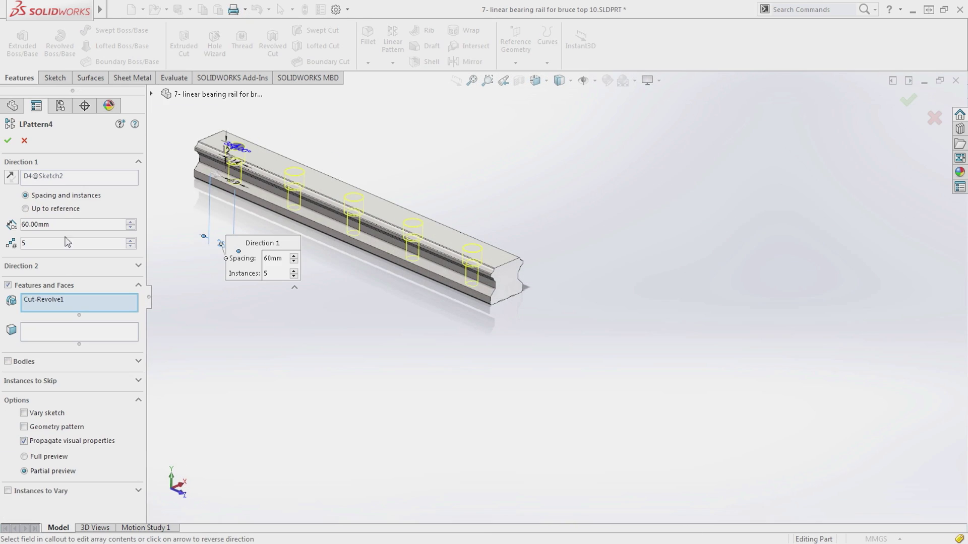
left_click(26, 209)
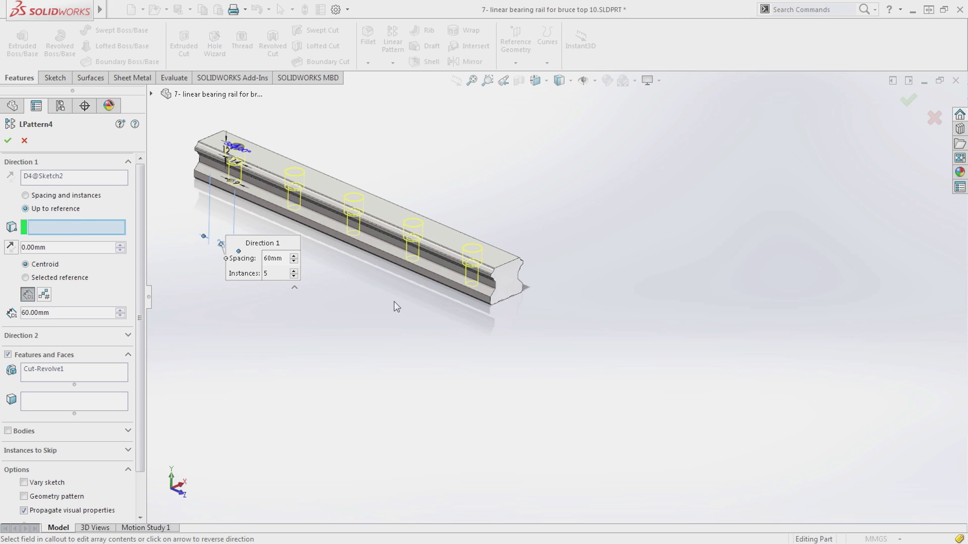
left_click(506, 292)
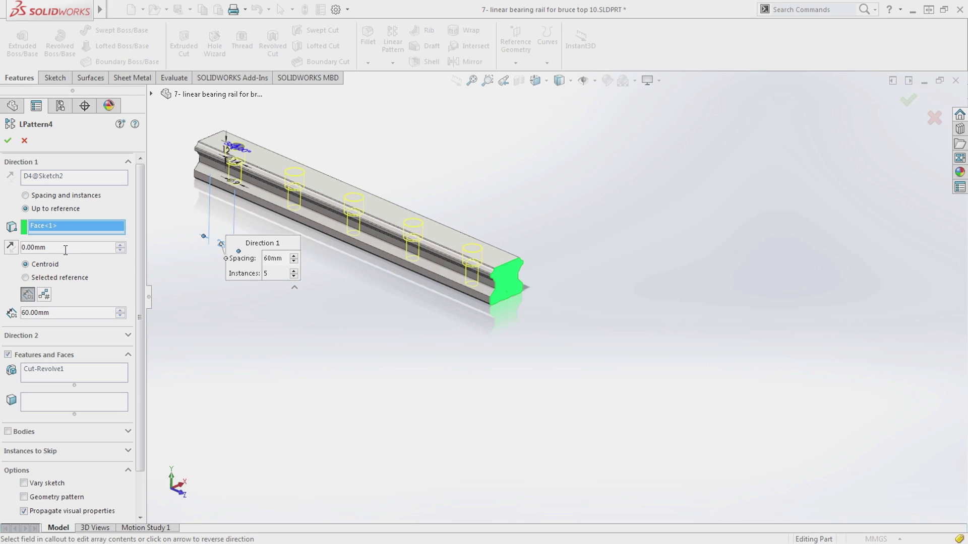
type("25")
left_click(9, 141)
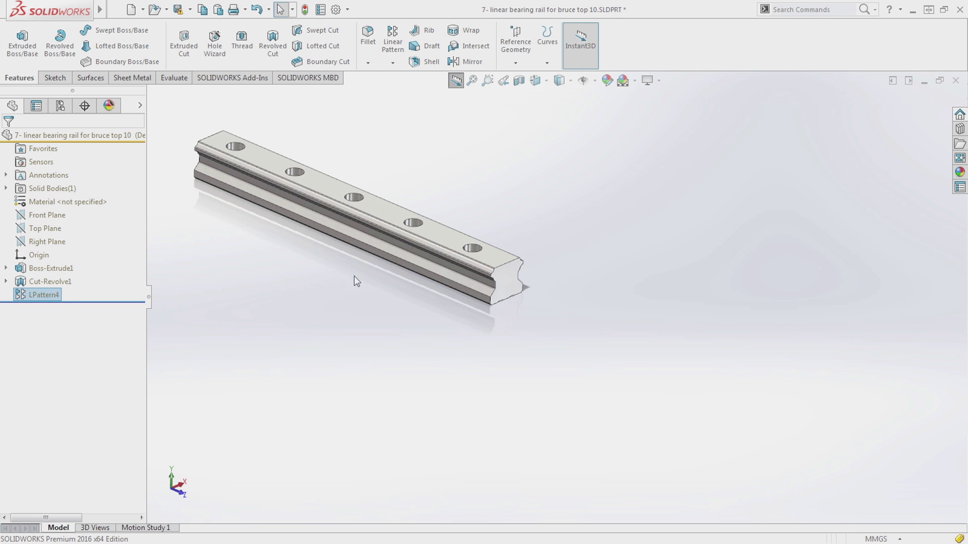
Drag the rail's end face to lengthen Boss-Extrude1 so more holes appear
left_click(521, 294)
left_click_drag(524, 296, 850, 422)
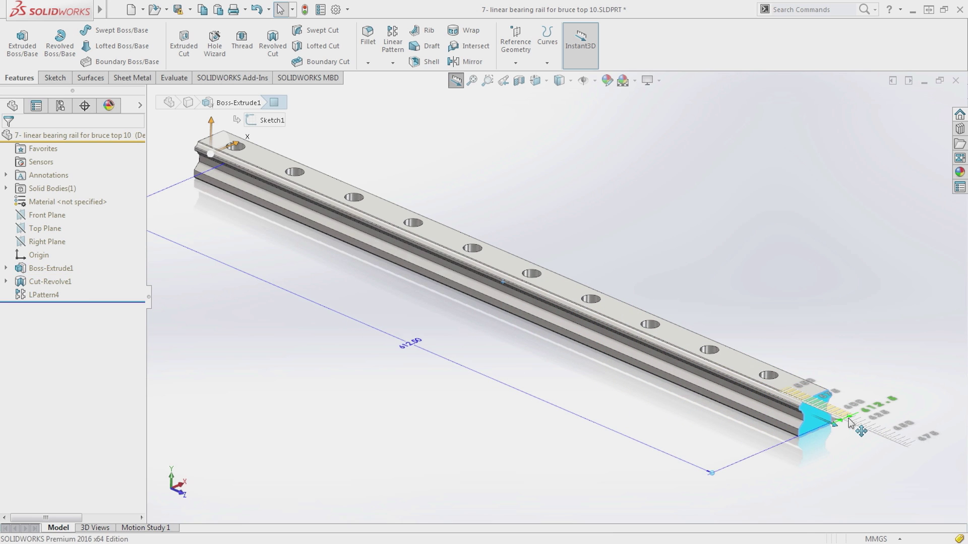
left_click_drag(849, 423, 836, 449)
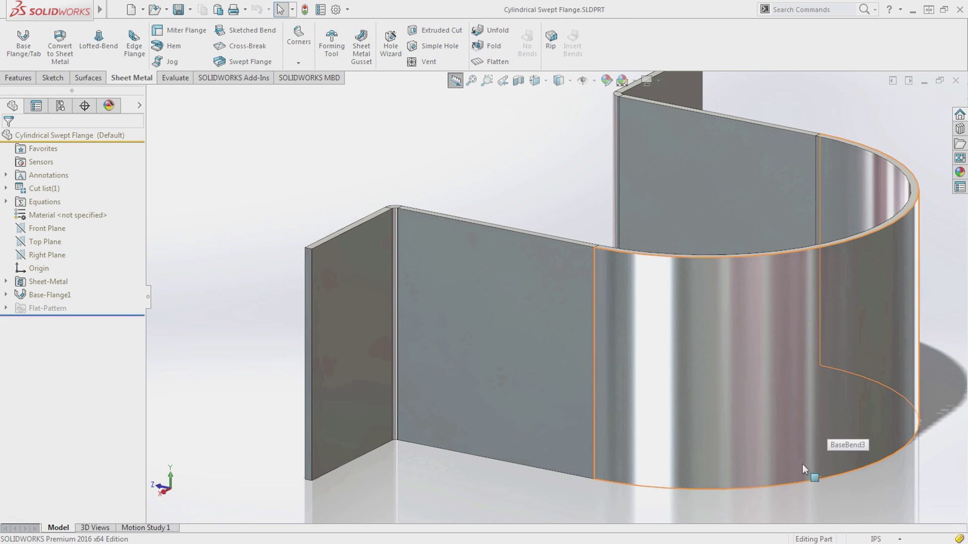
Switch the part's units to MMGS and confirm them in the document unit settings
left_click(875, 539)
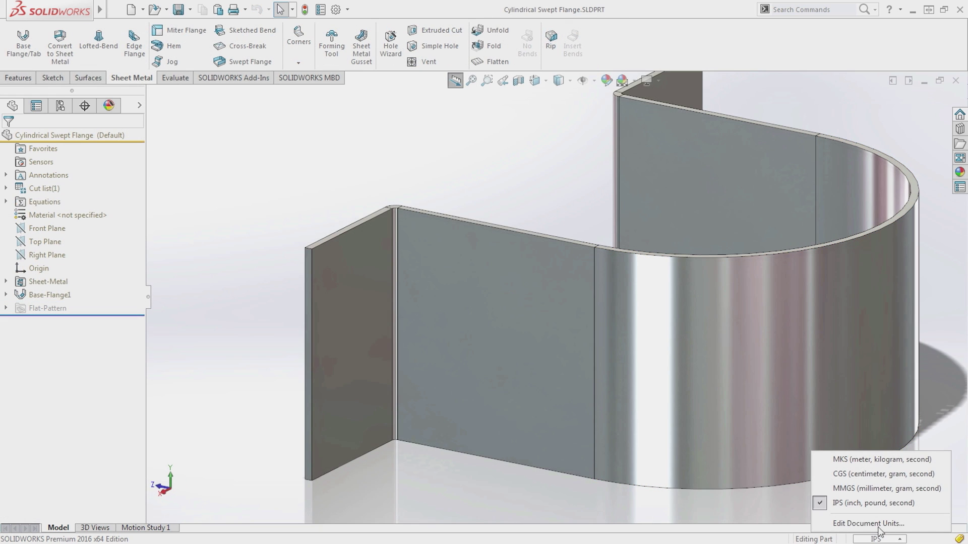
left_click(875, 489)
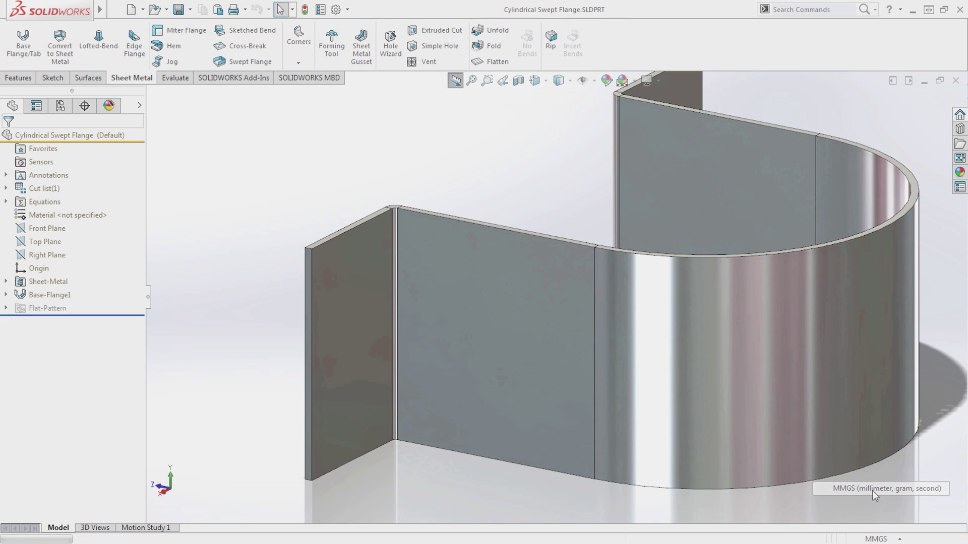
left_click(877, 539)
left_click(866, 524)
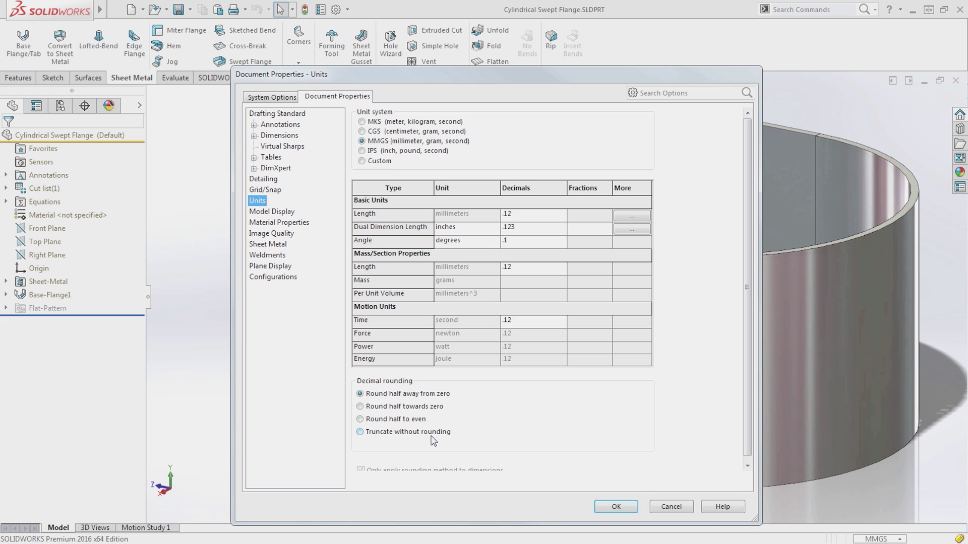
left_click(615, 506)
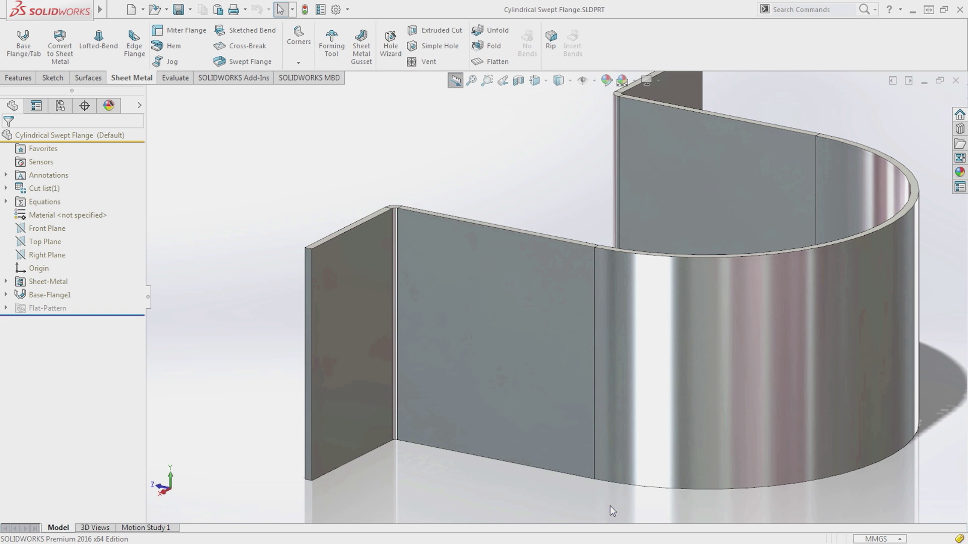
Start a sheet metal gusset on the two faces of the left flange bend
left_click(361, 48)
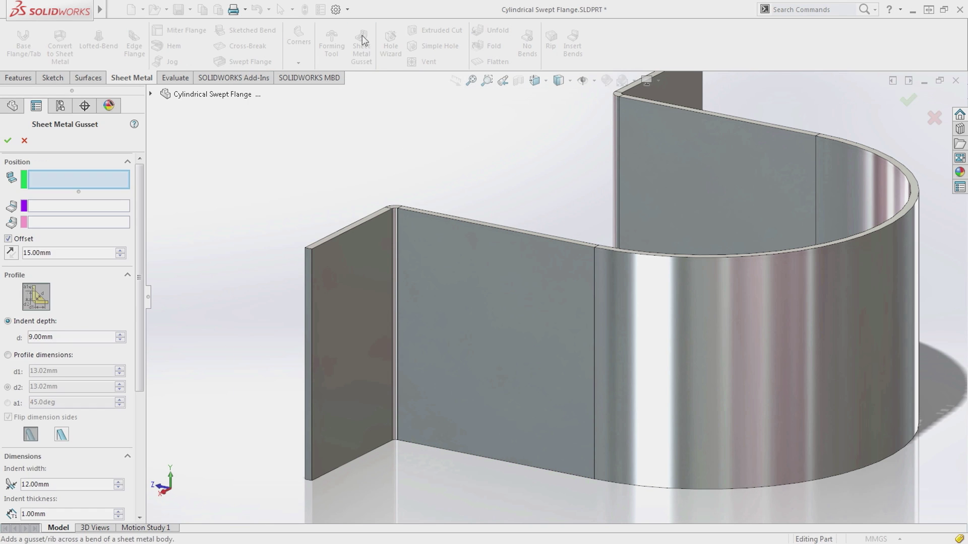
left_click(368, 280)
left_click(443, 315)
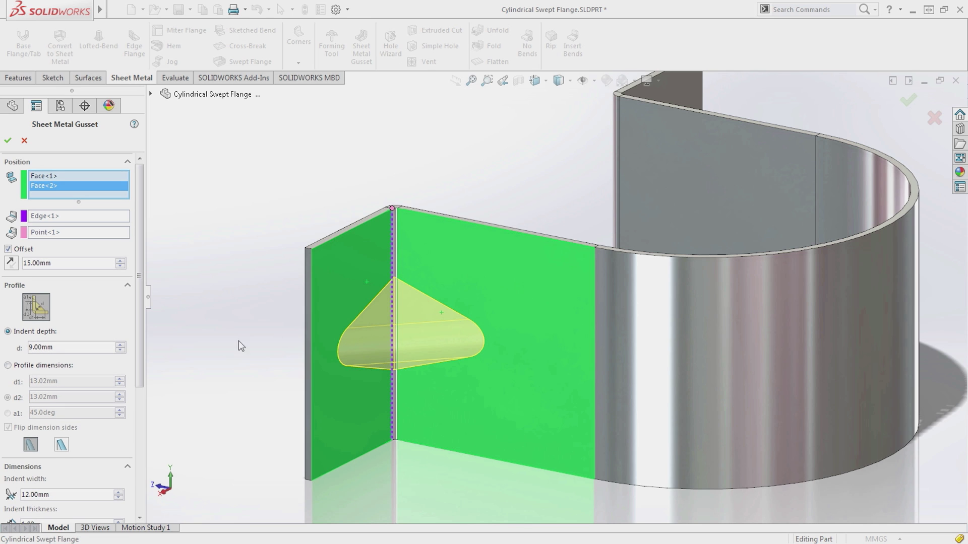
scroll(143, 351, "down", 5)
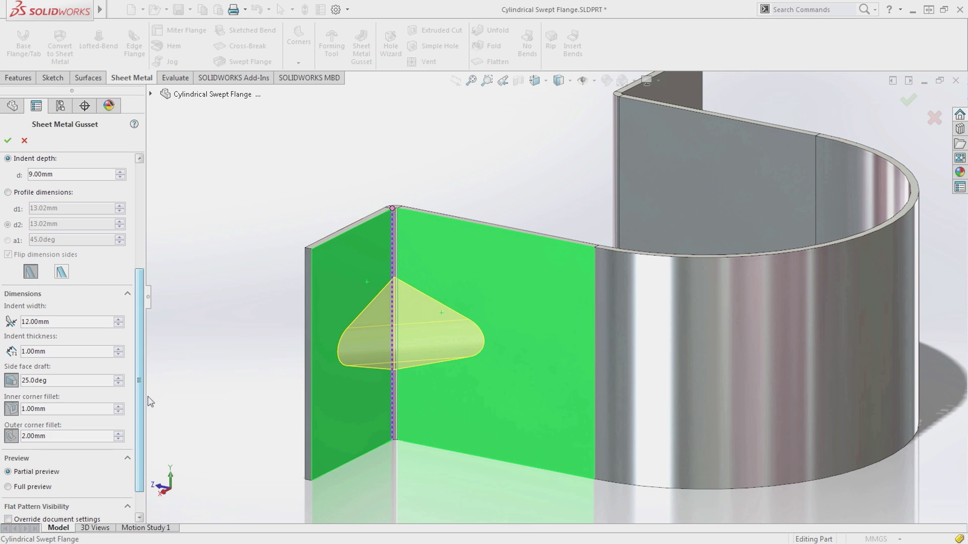
Set the gusset's indent width to 11.00mm and side draft to 25.0deg, then flatten the part
left_click(118, 325)
left_click(118, 325)
left_click(118, 325)
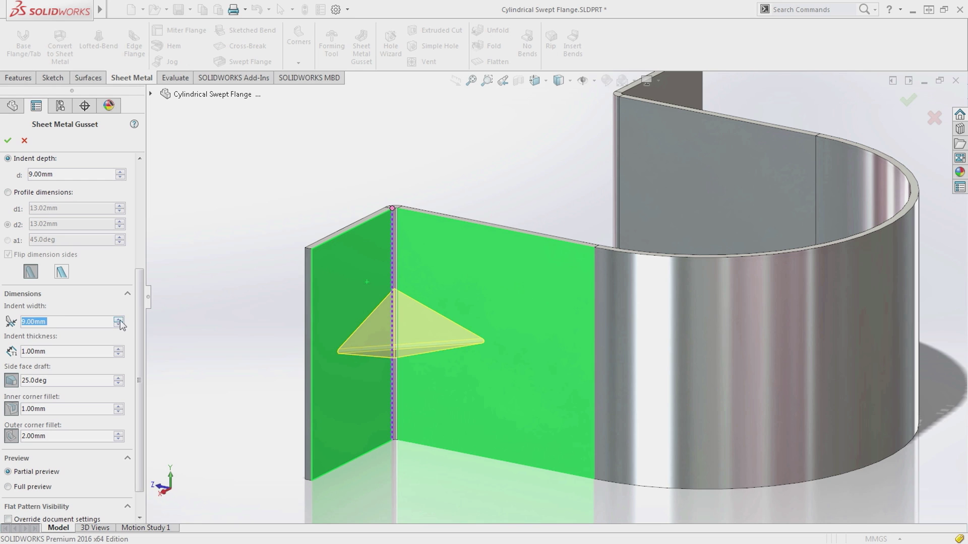
left_click(119, 319)
left_click(118, 320)
left_click(118, 384)
left_click(118, 384)
left_click(118, 383)
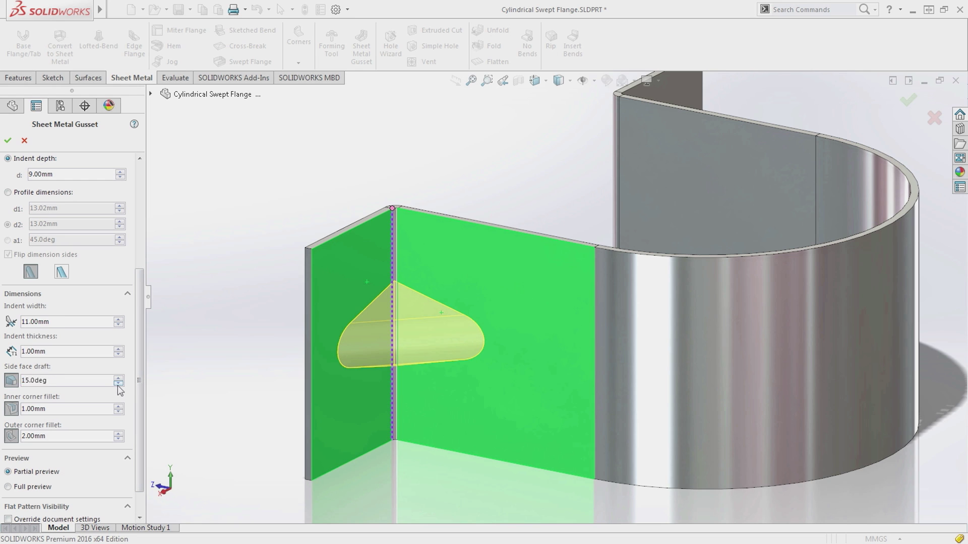
left_click(119, 378)
left_click(119, 378)
left_click(119, 378)
left_click(7, 141)
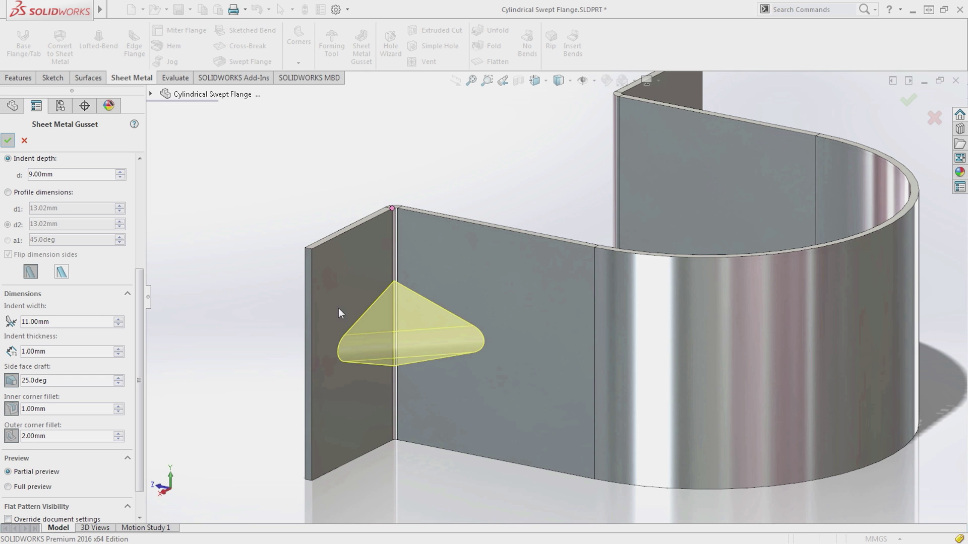
mouse_move(398, 341)
middle_mouse_down()
mouse_move(473, 319)
mouse_move(506, 292)
mouse_move(401, 342)
middle_mouse_up()
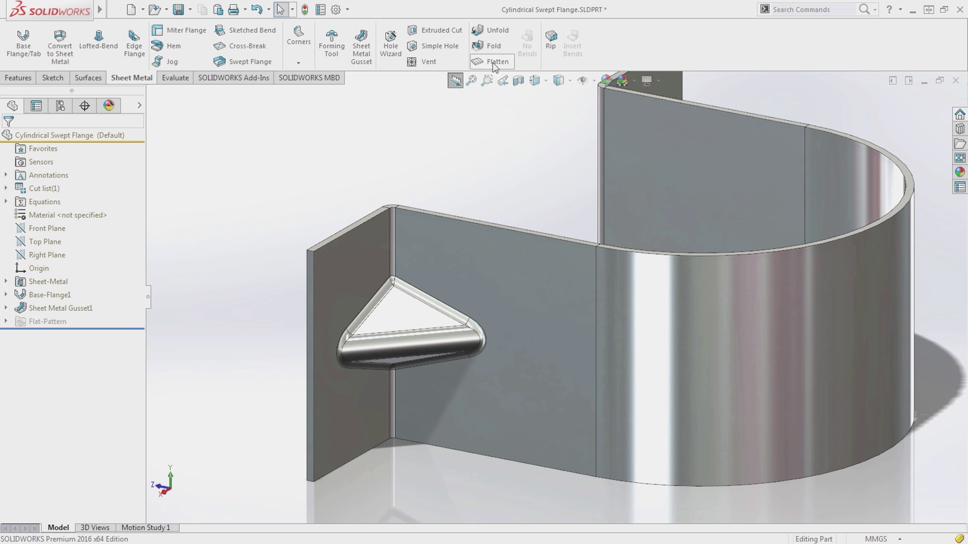
left_click(492, 61)
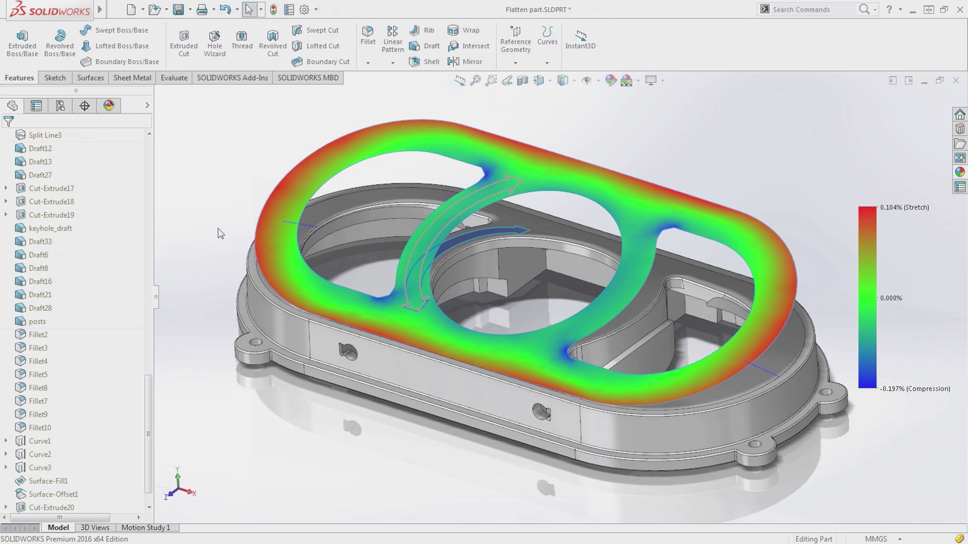
Add Edge<28> and Edge<29> as relief cuts to Surface-Flatten1 and finish it
left_click(301, 171)
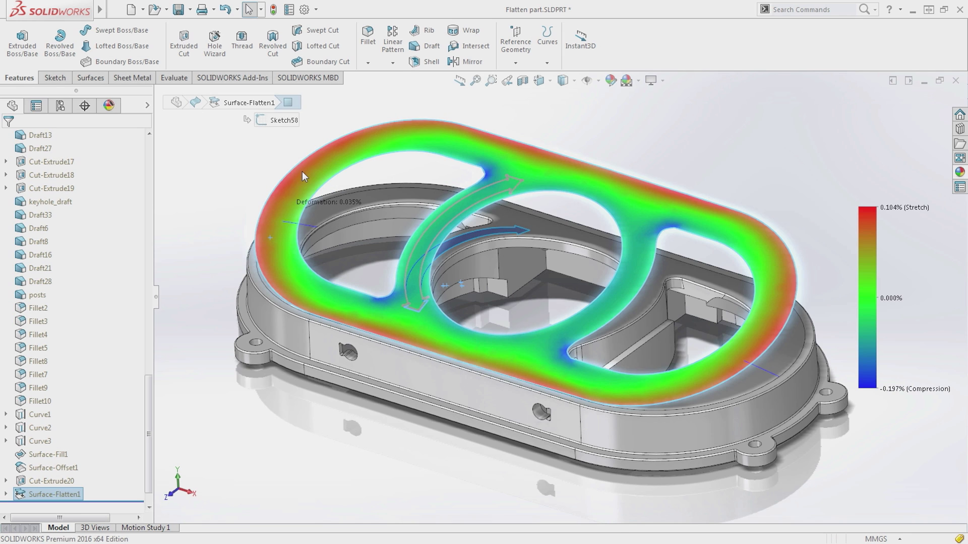
left_click(303, 172)
left_click(121, 306)
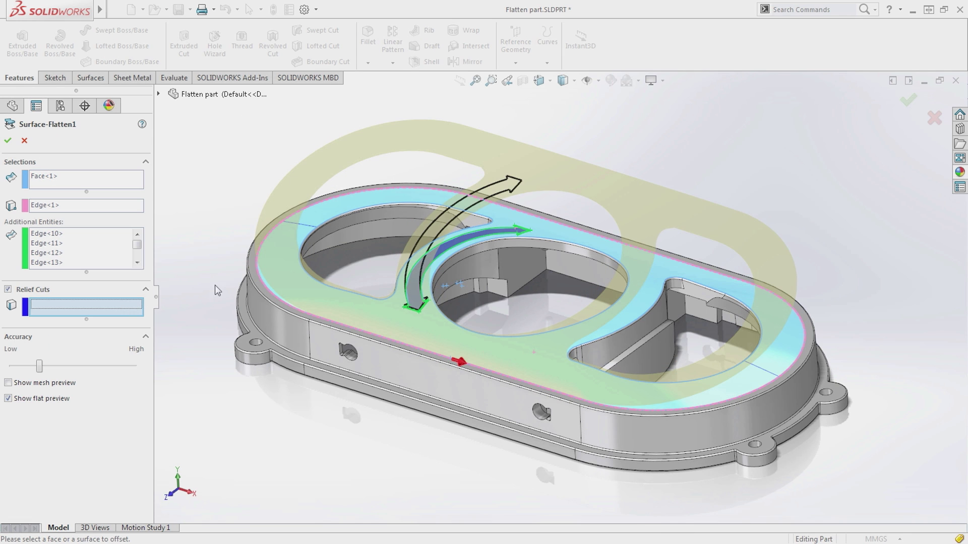
left_click(303, 231)
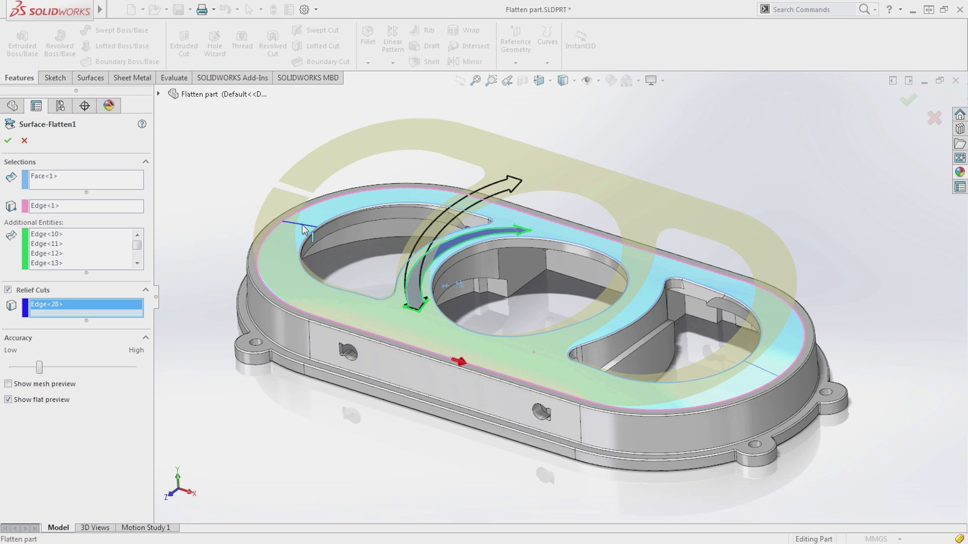
left_click(761, 371)
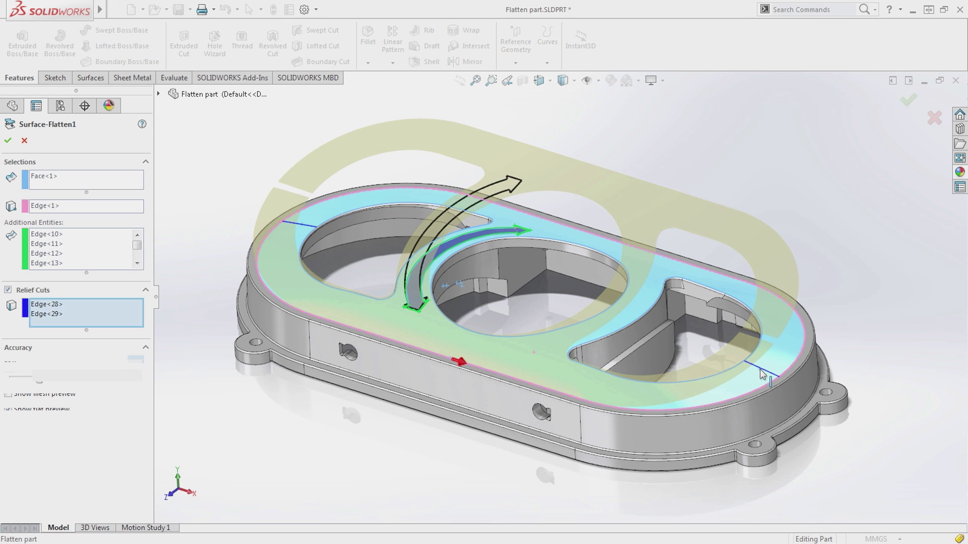
right_click(761, 373)
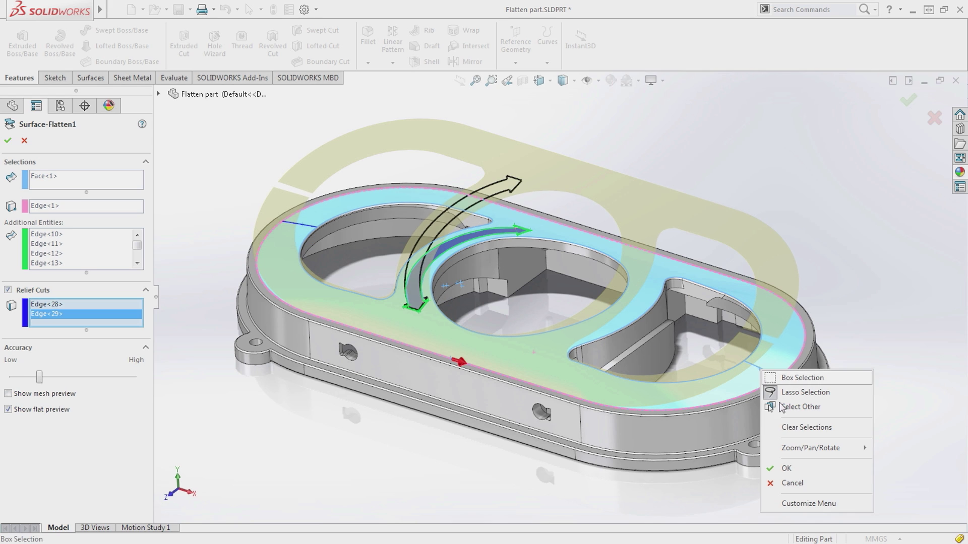
left_click(790, 464)
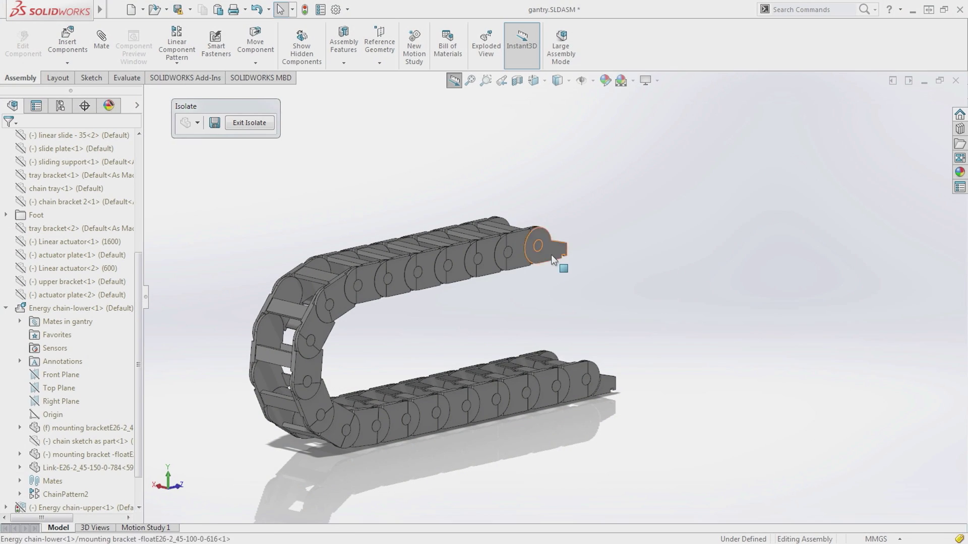
Stretch the energy chain by dragging its end bracket, review ChainPattern2, and exit isolation
left_click_drag(552, 255, 489, 262)
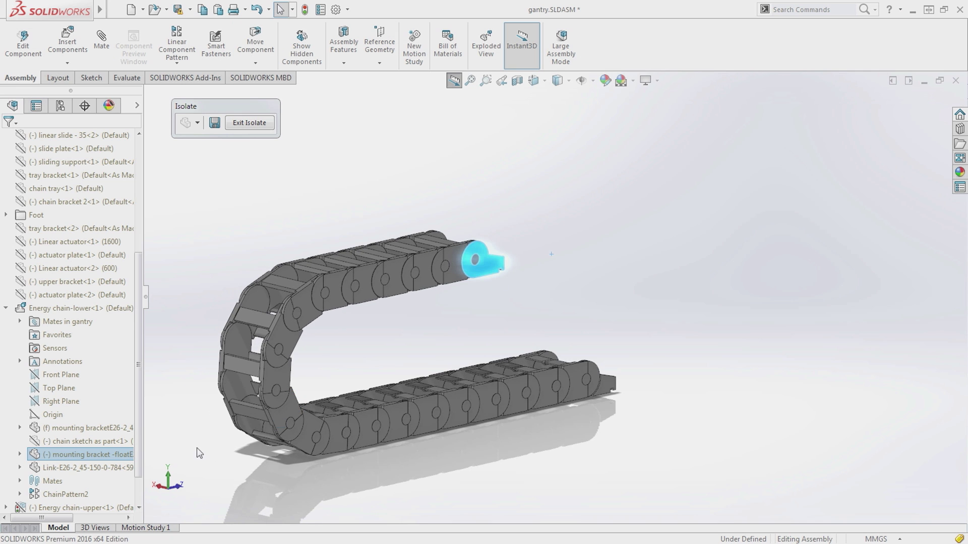
left_click(101, 494)
left_click(93, 461)
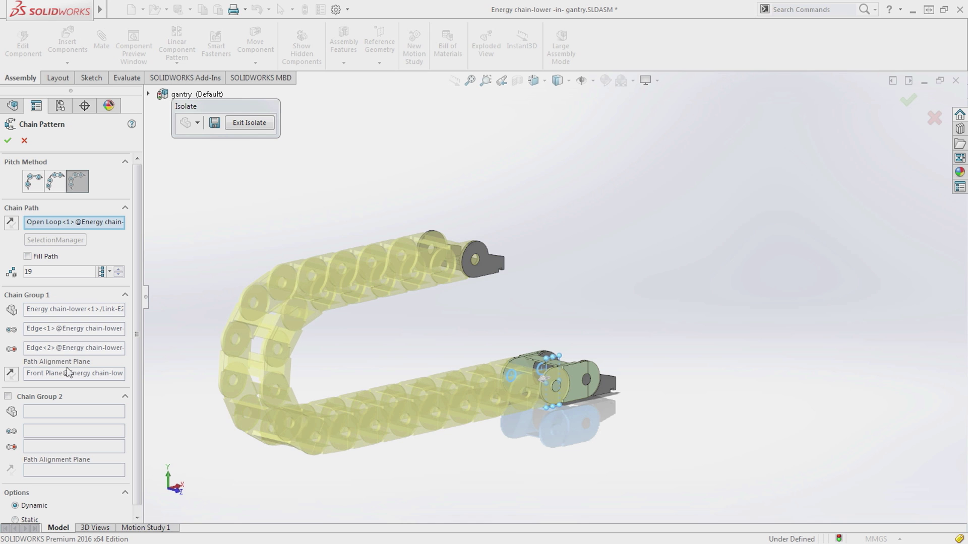
left_click(23, 141)
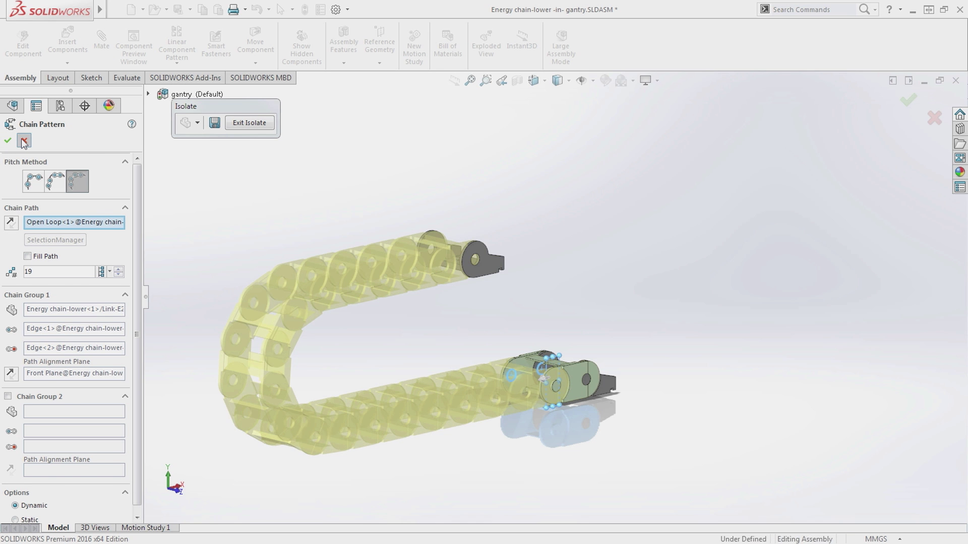
left_click(250, 122)
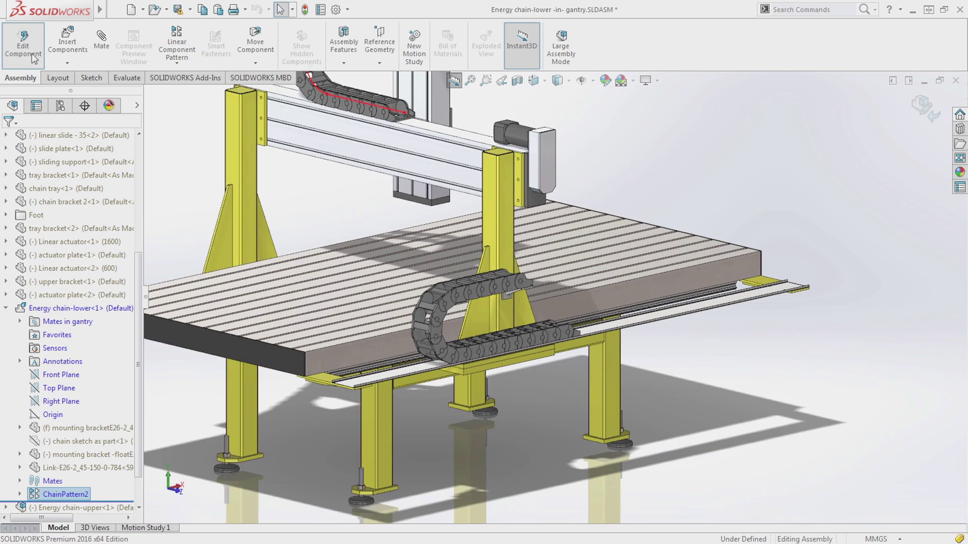
left_click(32, 58)
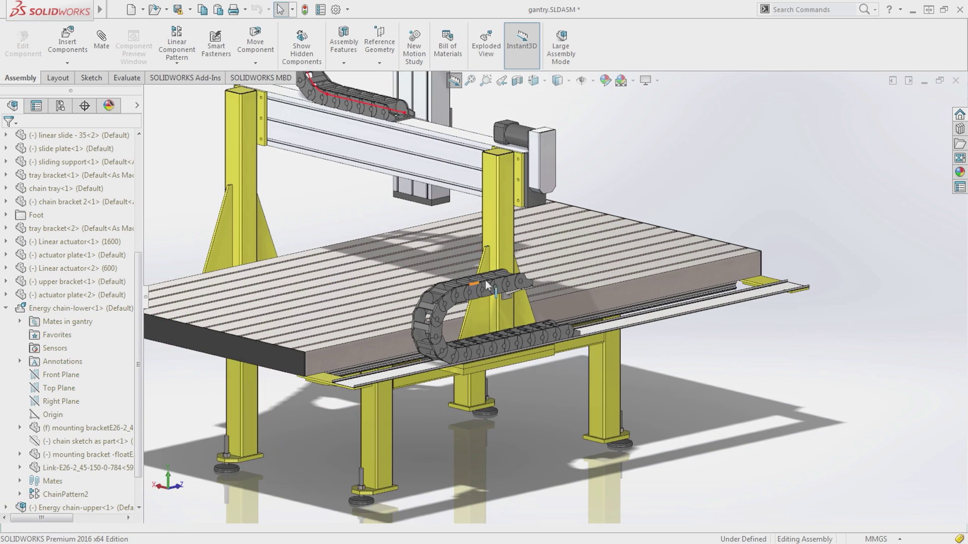
Slide the gantry support so the chain follows, then drag the robot arm into a new pose
left_click_drag(504, 166, 487, 255)
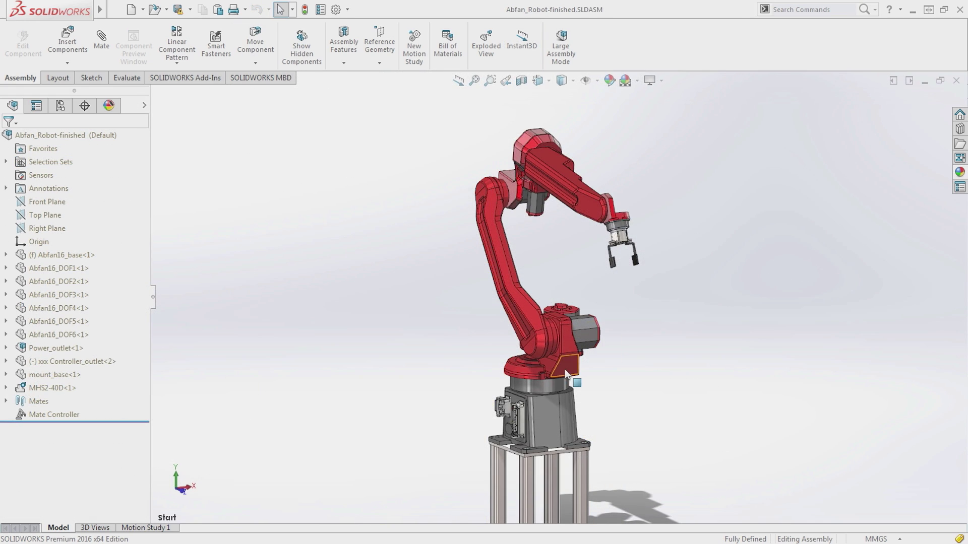
left_click_drag(564, 369, 511, 361)
left_click_drag(496, 252, 434, 282)
In the Mate Controller, move the robot to Pick-up, then to Move to drop pos
left_click(235, 383)
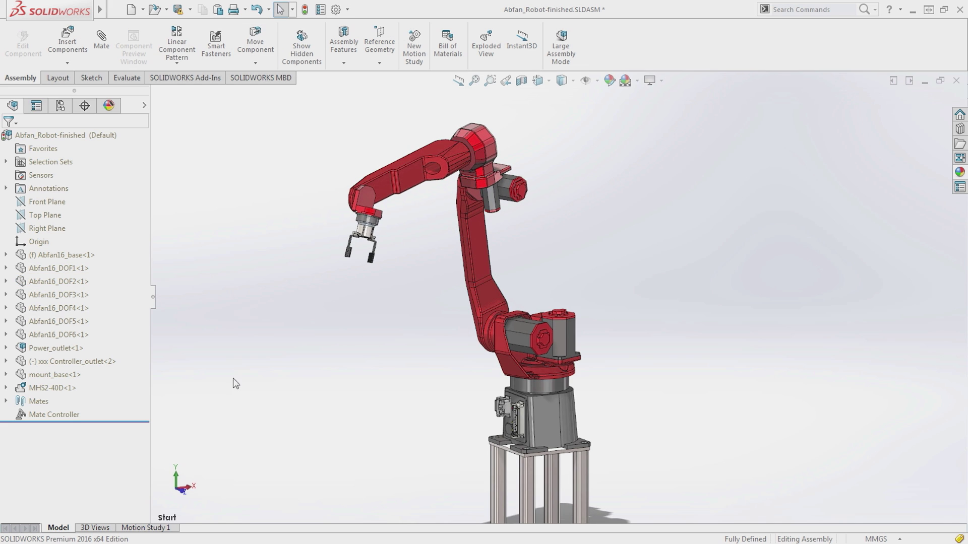
left_click(69, 420)
left_click(76, 383)
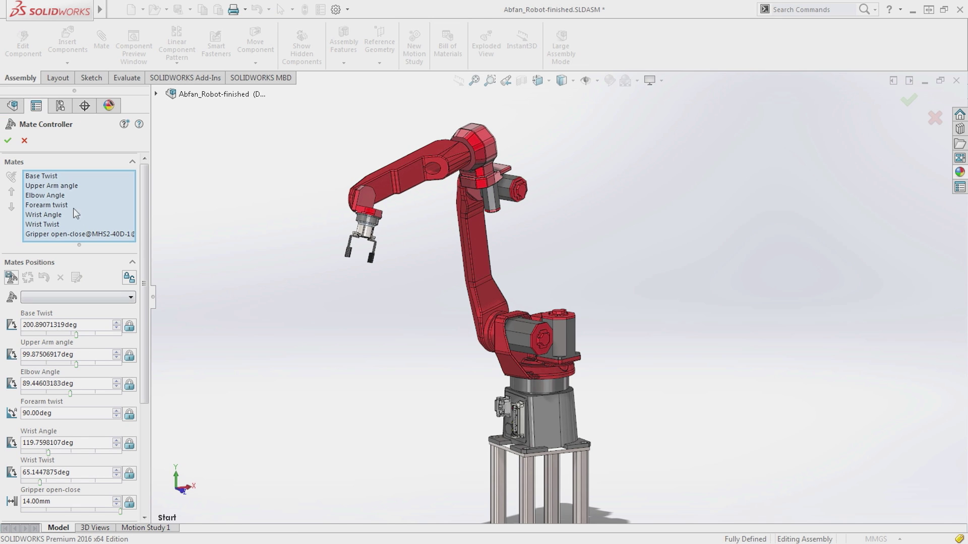
left_click(56, 178)
left_click(59, 196)
left_click(60, 205)
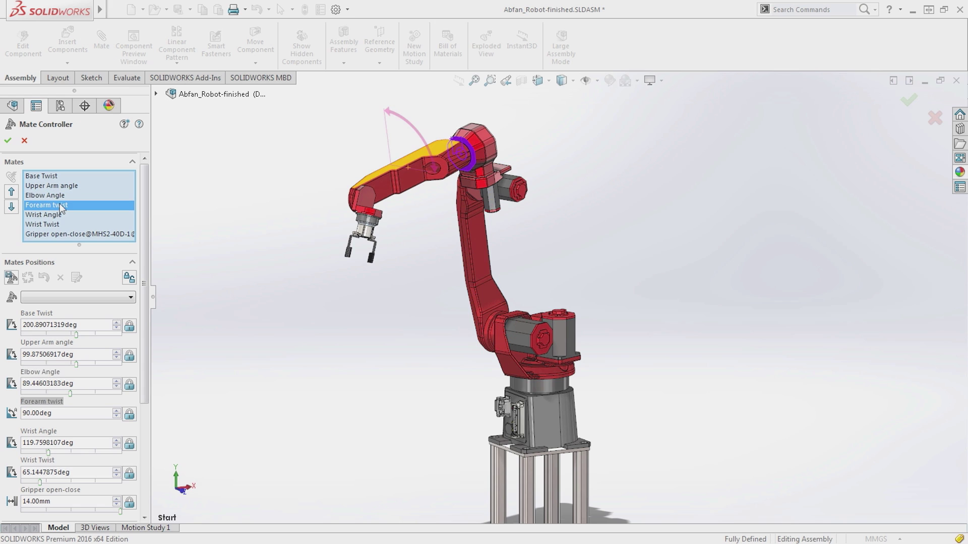
left_click(75, 297)
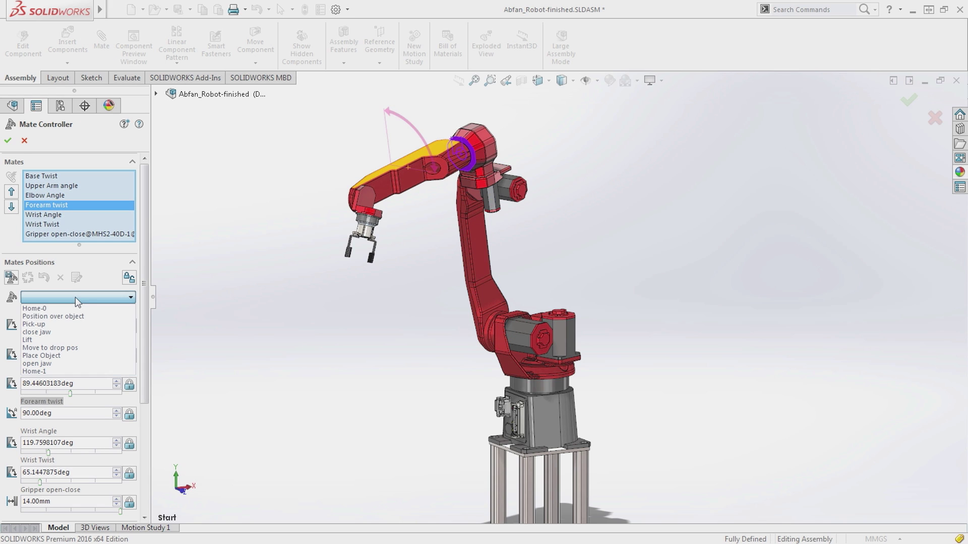
left_click(71, 328)
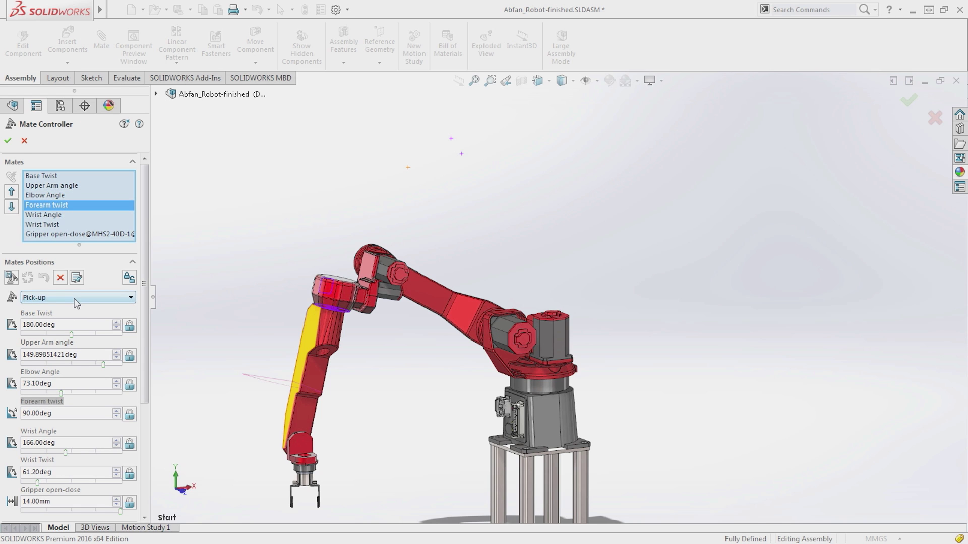
left_click(75, 298)
left_click(70, 352)
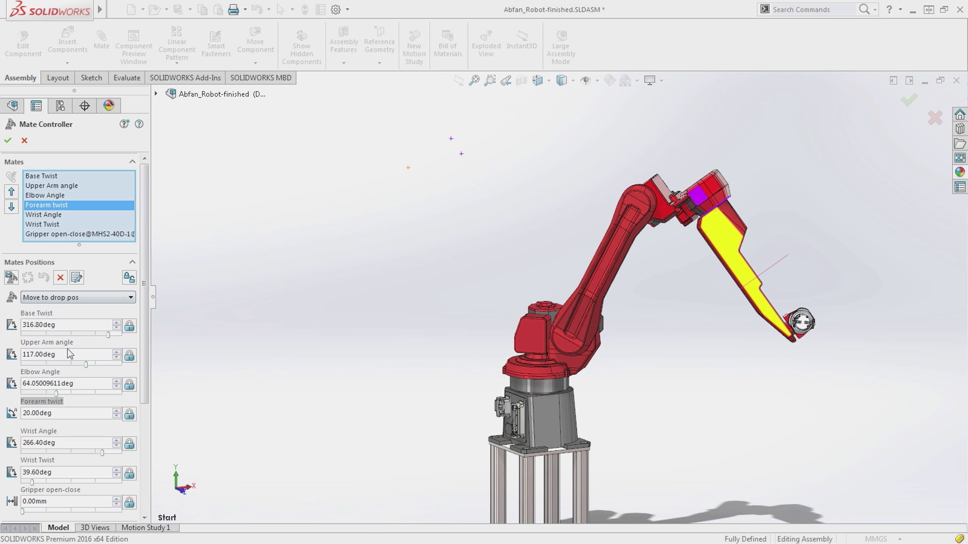
Set Base Twist to 306deg, lock Upper Arm and Elbow angles, reposition the forearm, and play the animation
mouse_move(108, 334)
left_mouse_down()
mouse_move(75, 336)
mouse_move(106, 334)
left_mouse_up()
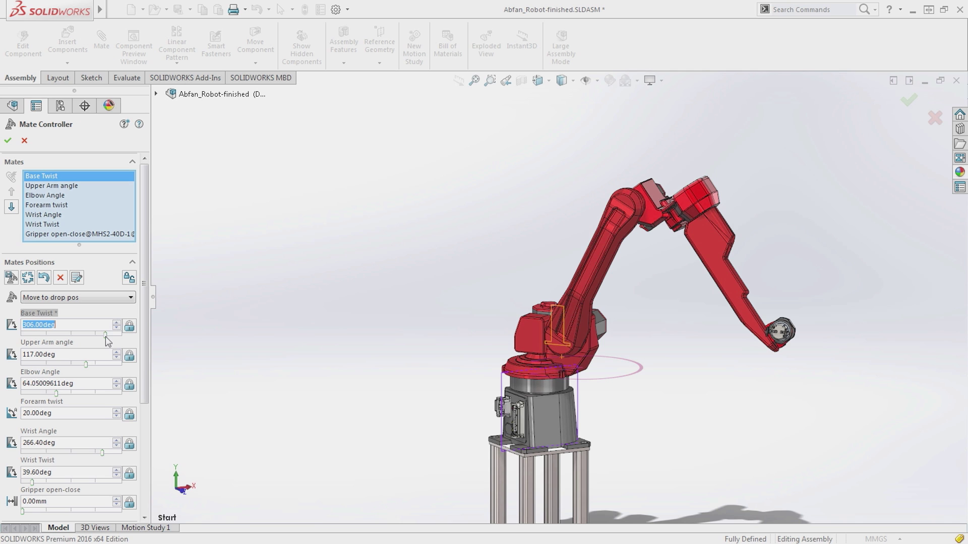
left_click(130, 356)
left_click(129, 385)
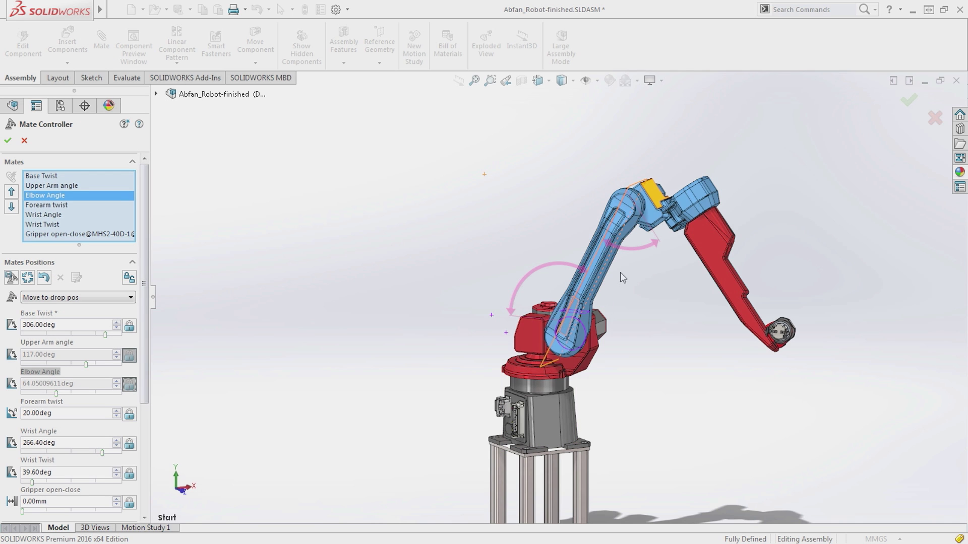
left_click_drag(697, 236, 732, 323)
scroll(147, 379, "down", 6)
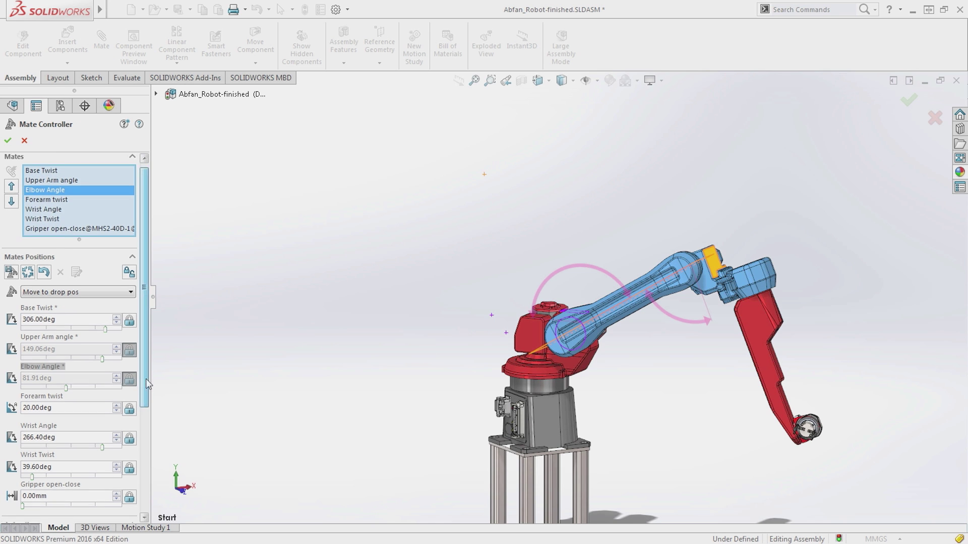
left_click(12, 484)
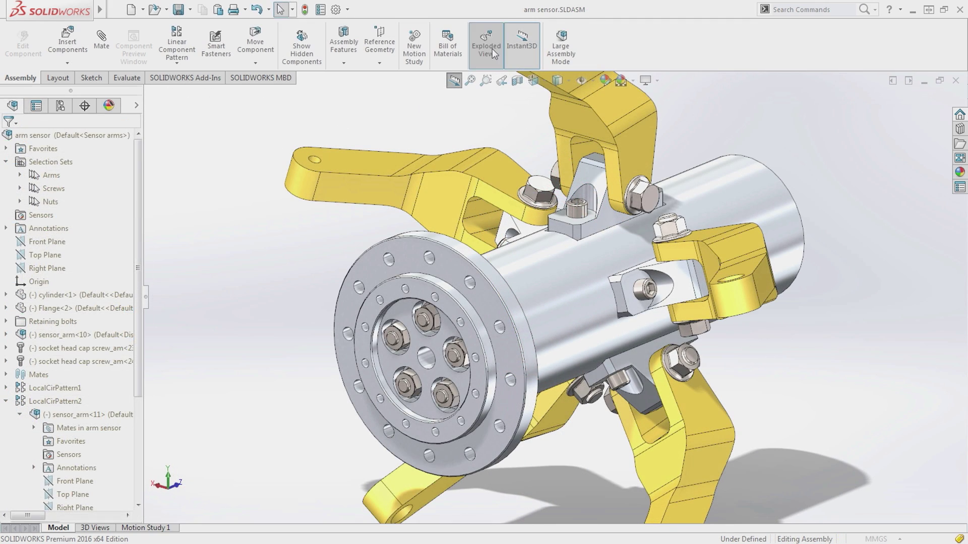
Start a radial exploded view and push the Screws set outward from the cylinder axis
left_click(492, 48)
left_click(48, 184)
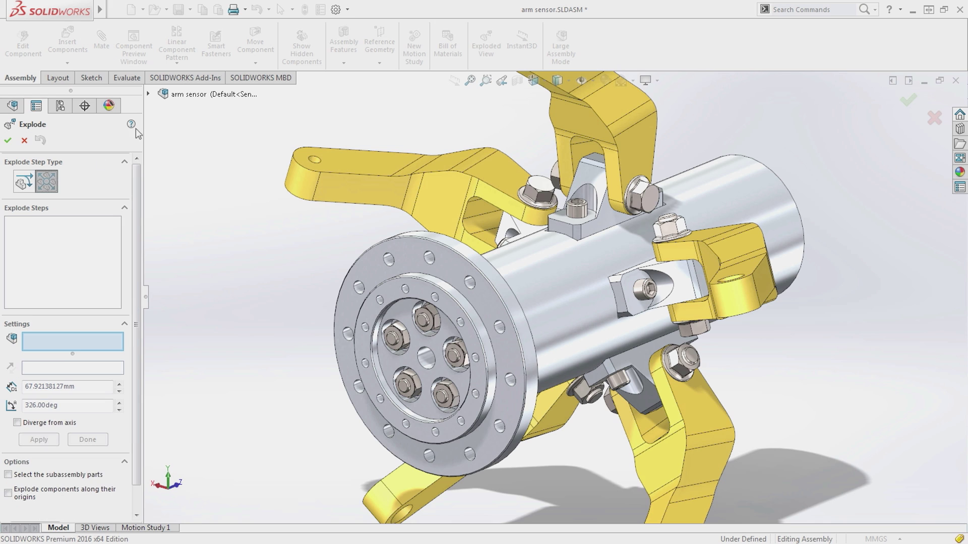
left_click(149, 93)
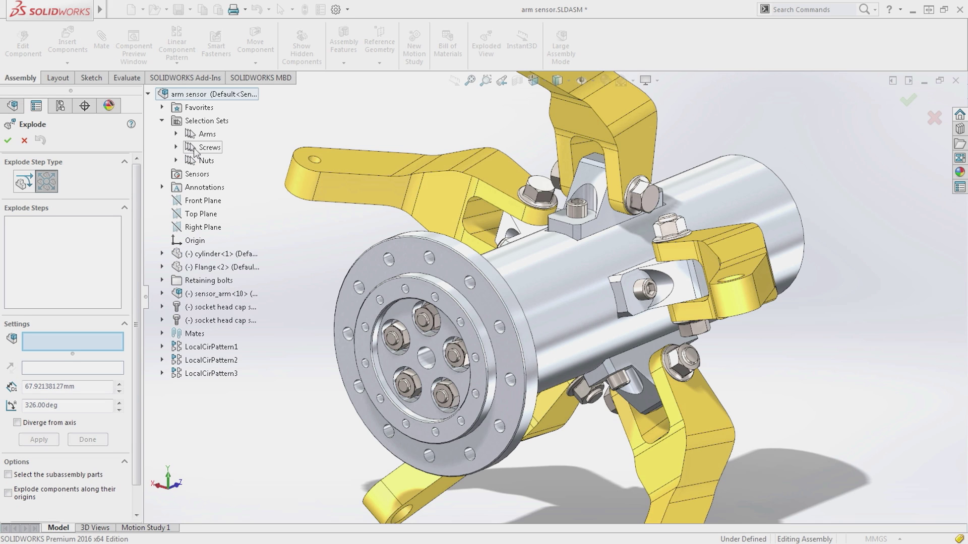
left_click(196, 149)
left_click(110, 456)
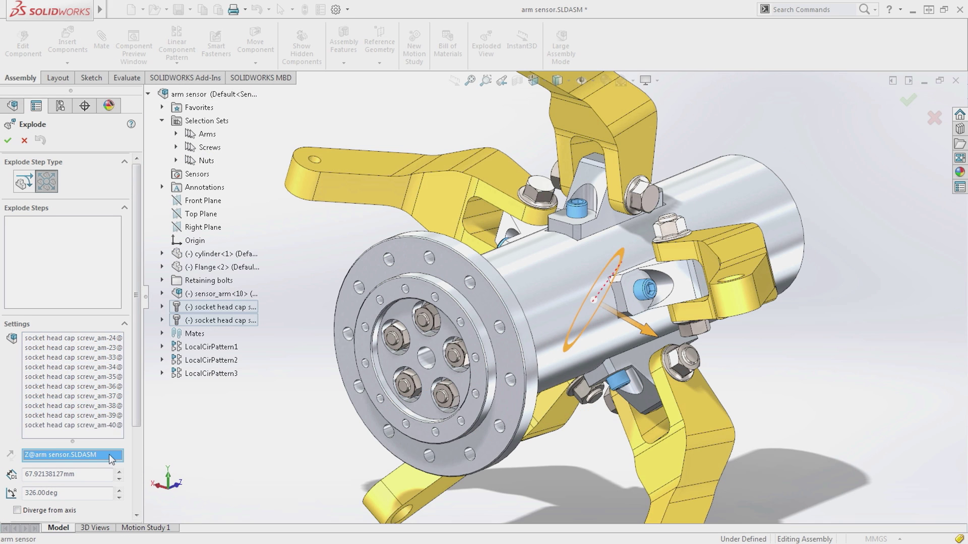
left_click(553, 262)
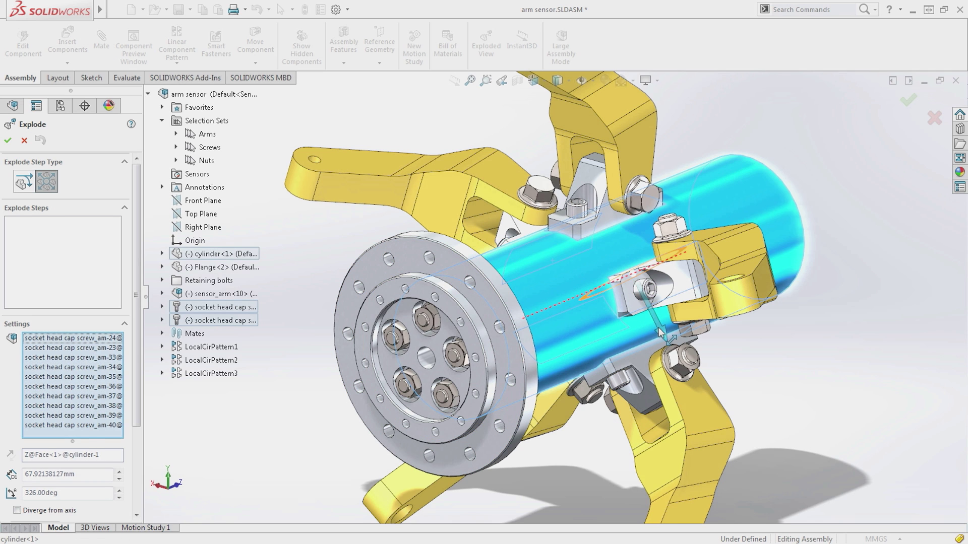
left_click_drag(659, 333, 690, 384)
Explode the Arms selection set radially outward about the cylinder face
left_click(206, 134)
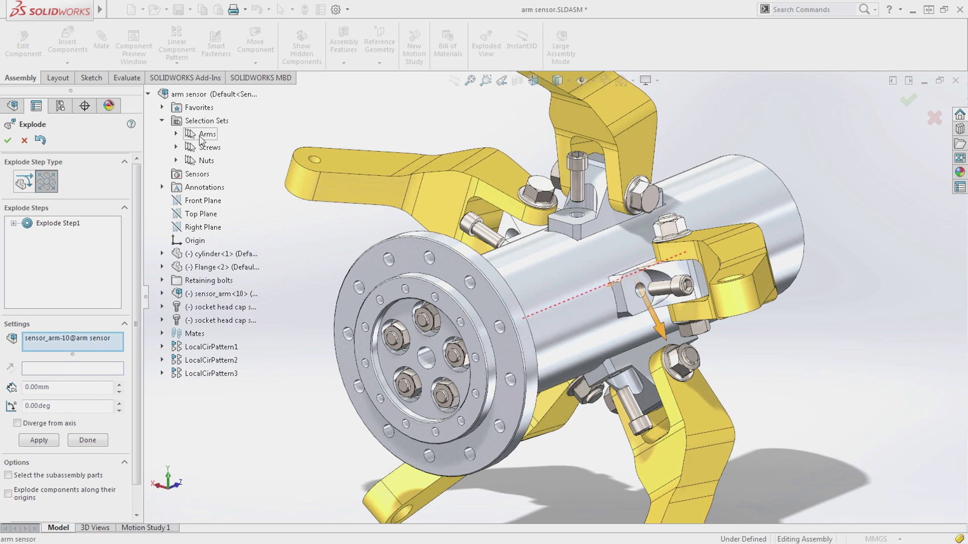
left_click(109, 504)
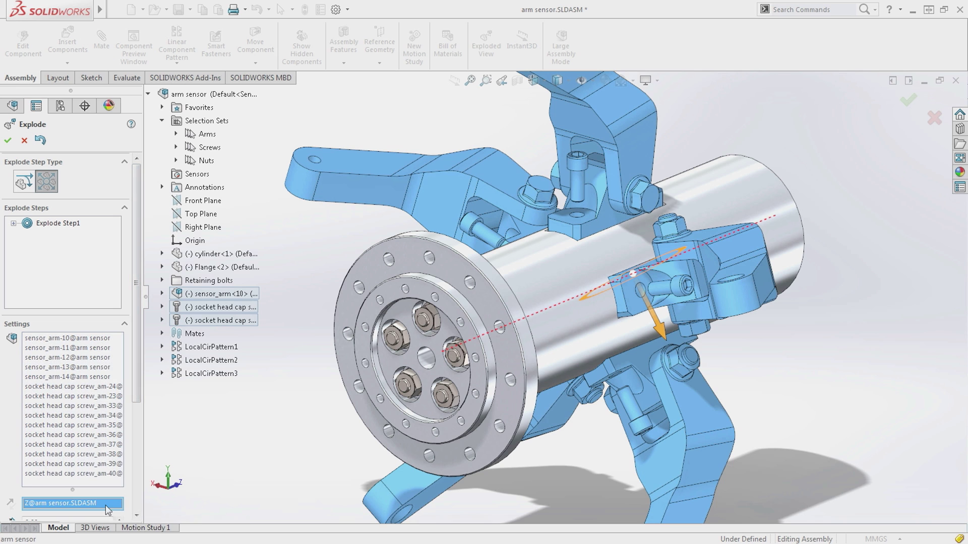
left_click(538, 284)
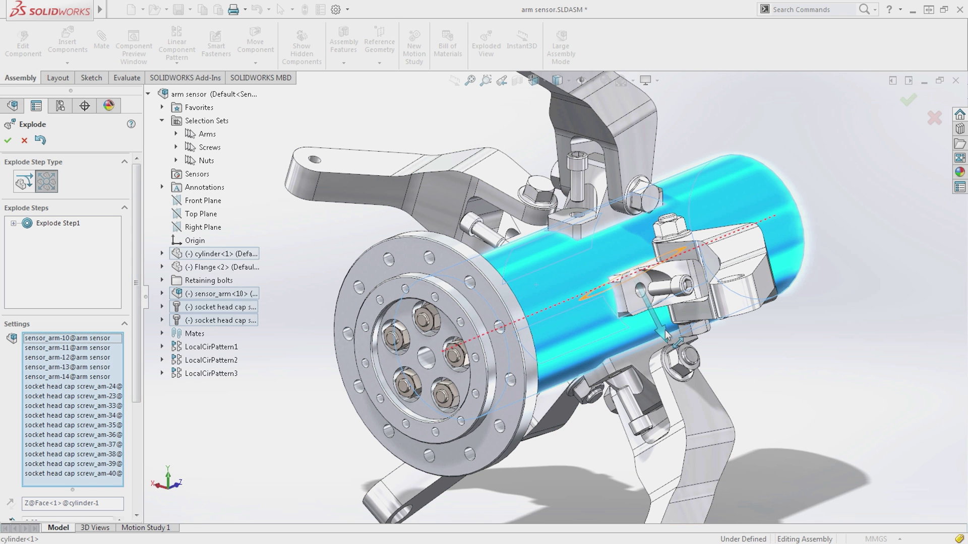
left_click_drag(666, 334, 695, 386)
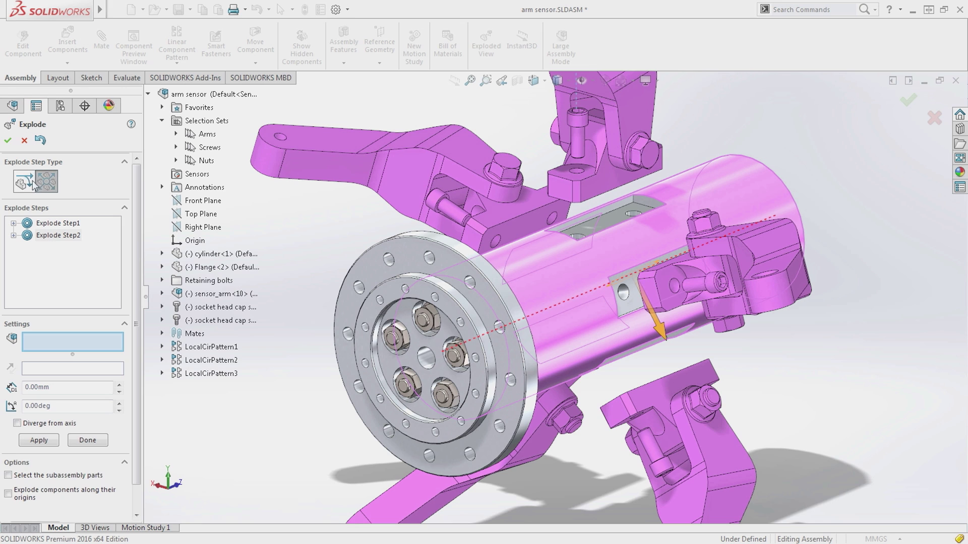
Add a Regular step moving the five hex nuts along Z, each rotating about its origin
left_click(31, 183)
left_click(206, 161)
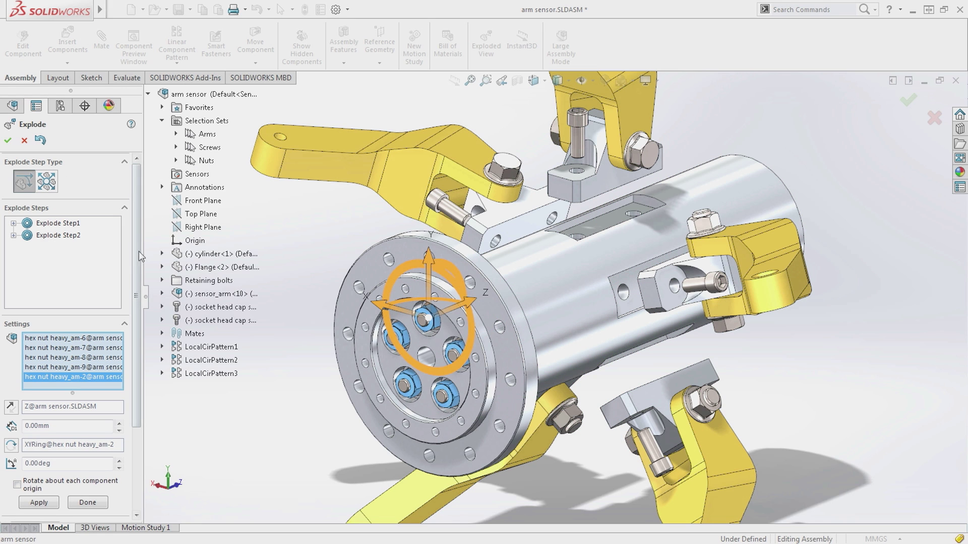
scroll(137, 257, "down", 5)
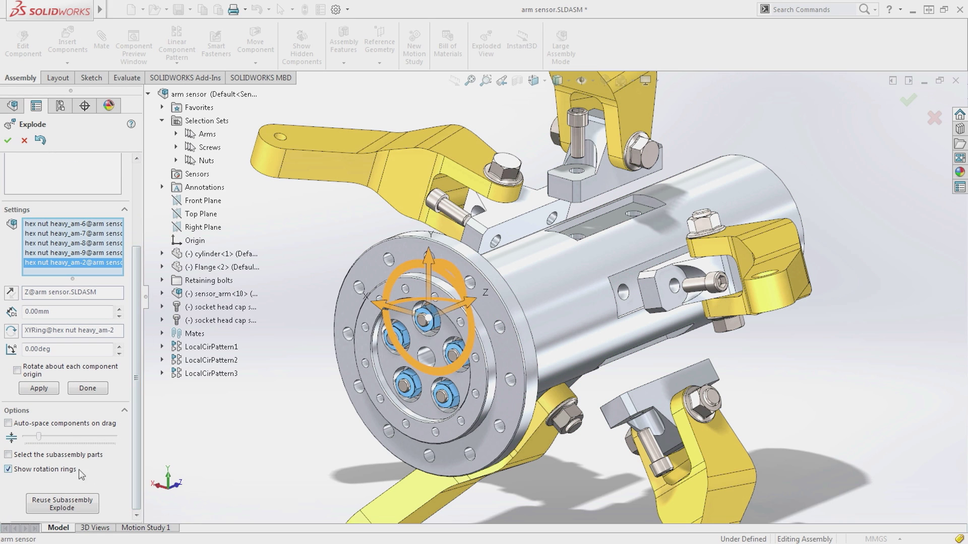
left_click(29, 376)
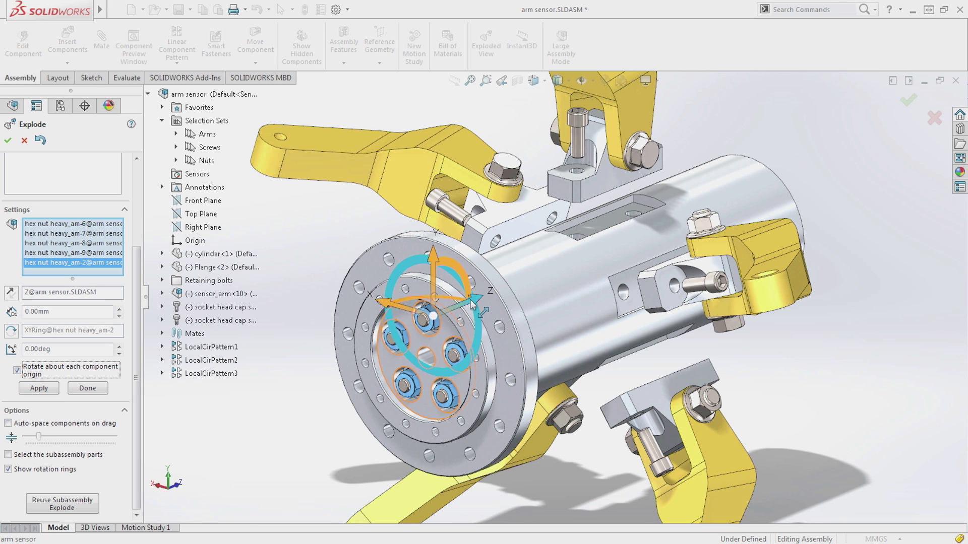
left_click_drag(450, 313, 392, 304)
Confirm the explode steps and play the assembly's collapse animation
right_click(327, 289)
left_click(347, 332)
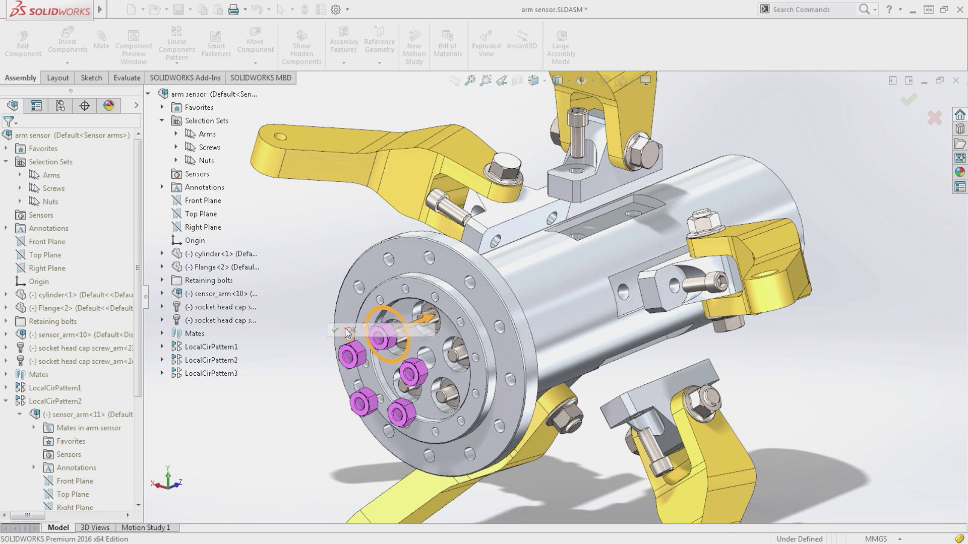
right_click(73, 136)
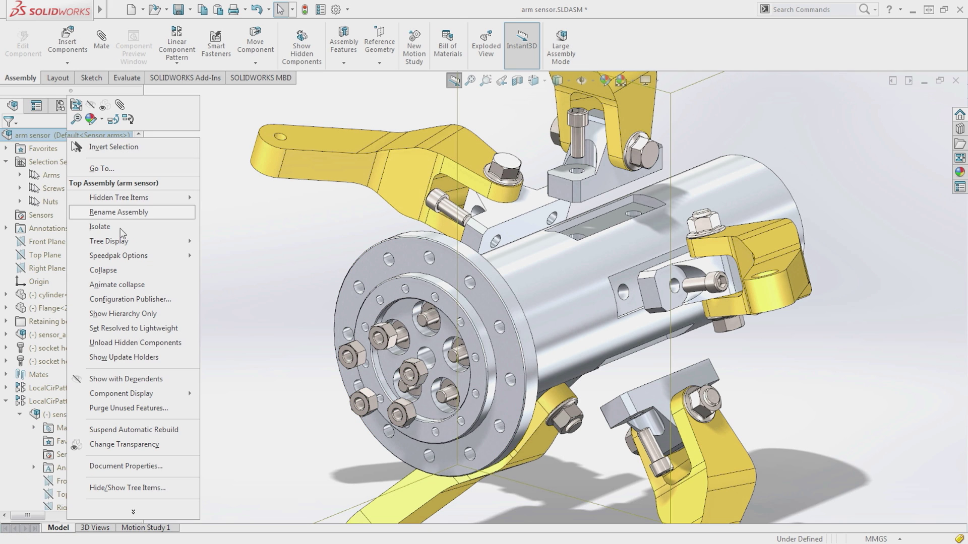
left_click(146, 285)
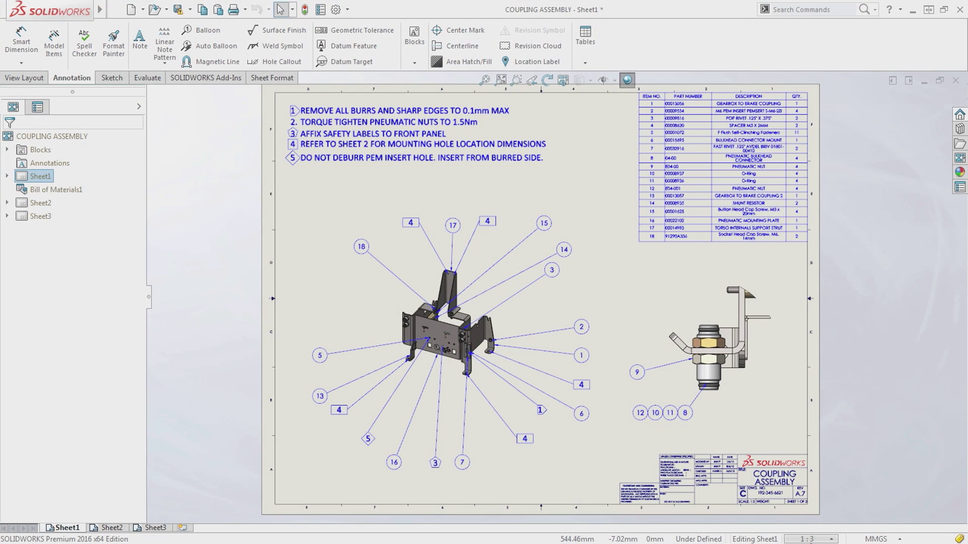
Set the sheet scale to 1:2 and move balloon 9 into the stack between 12 and 10
left_click(810, 540)
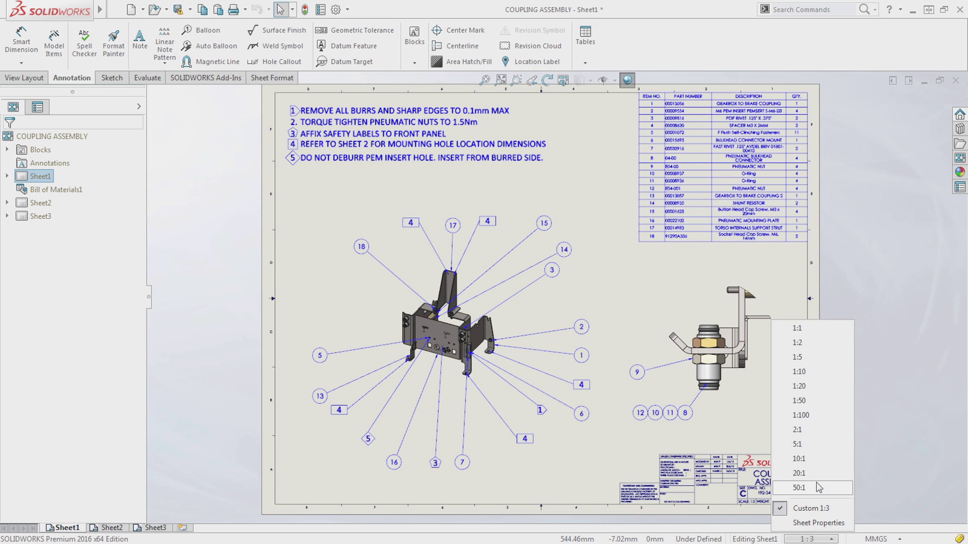
left_click(808, 345)
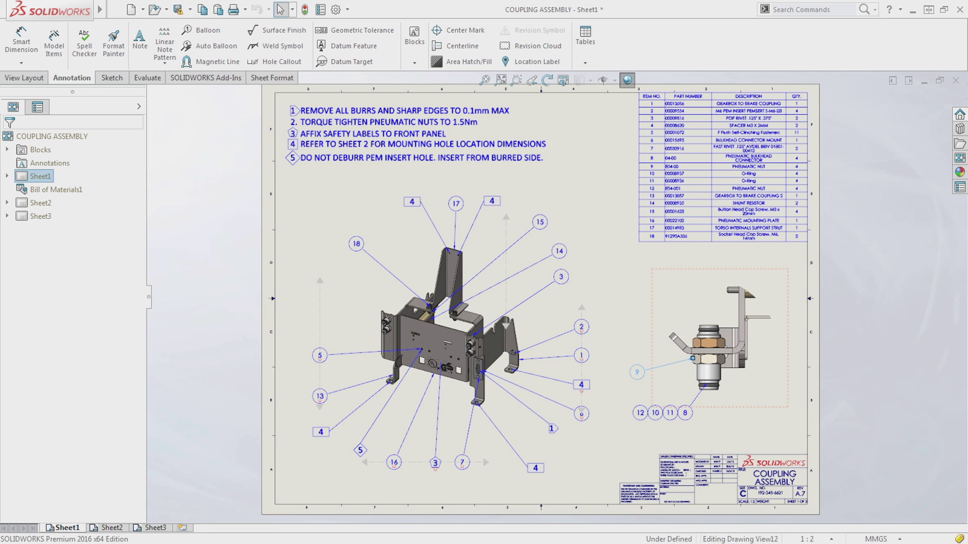
left_click(637, 373)
left_click_drag(638, 373, 688, 420)
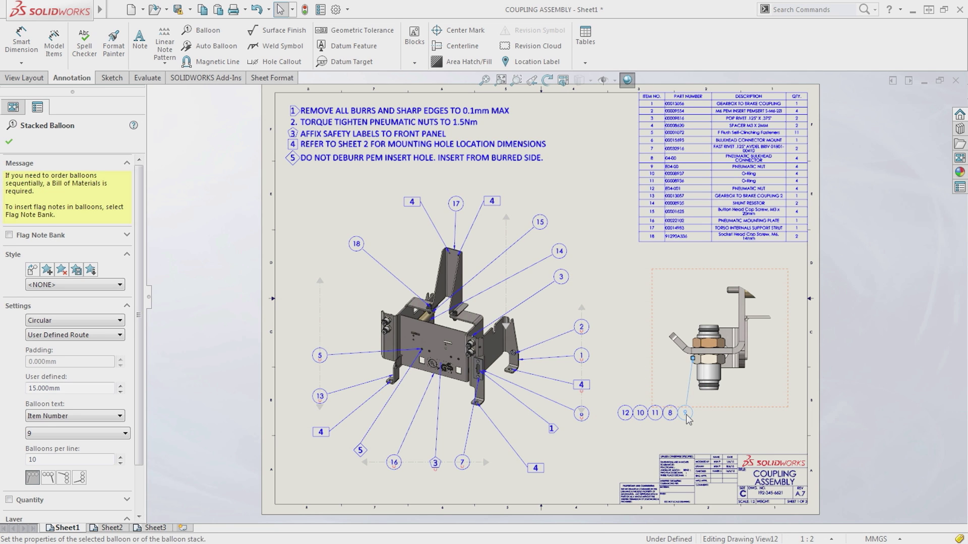
Sort the balloon stack into 12 11 10 9 8 order, then box-select balloons 15, 14 and 3
right_click(688, 419)
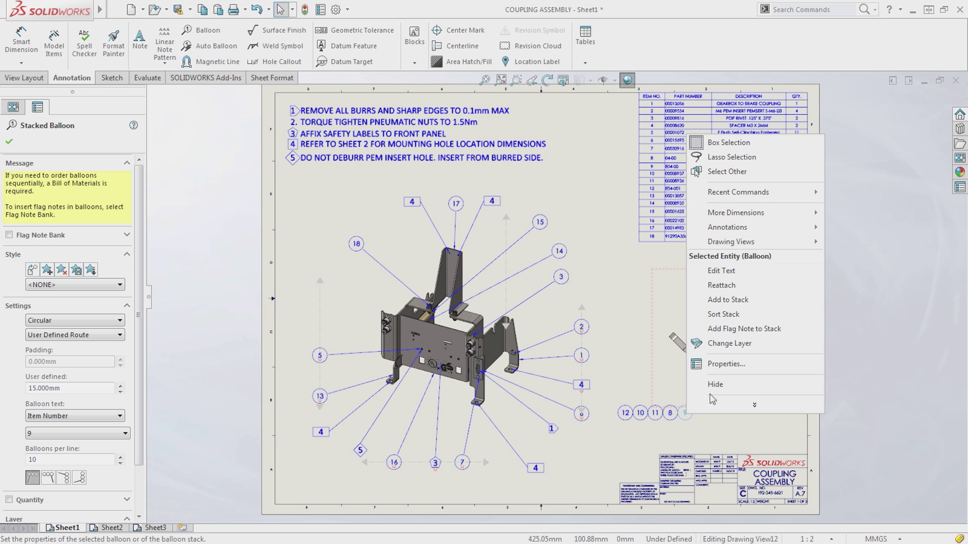
left_click(725, 314)
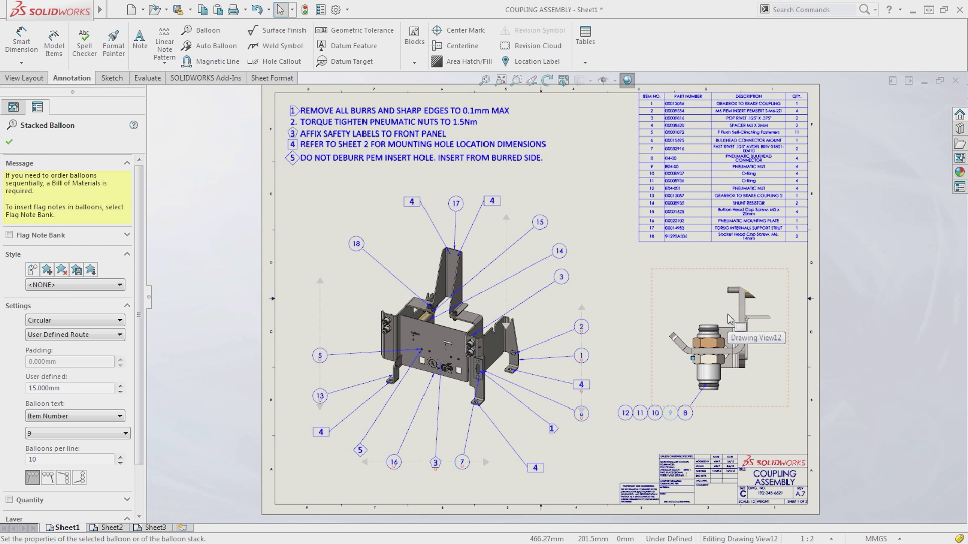
left_click(728, 318)
mouse_move(590, 194)
left_mouse_down()
mouse_move(568, 231)
mouse_move(501, 280)
mouse_move(529, 285)
left_mouse_up()
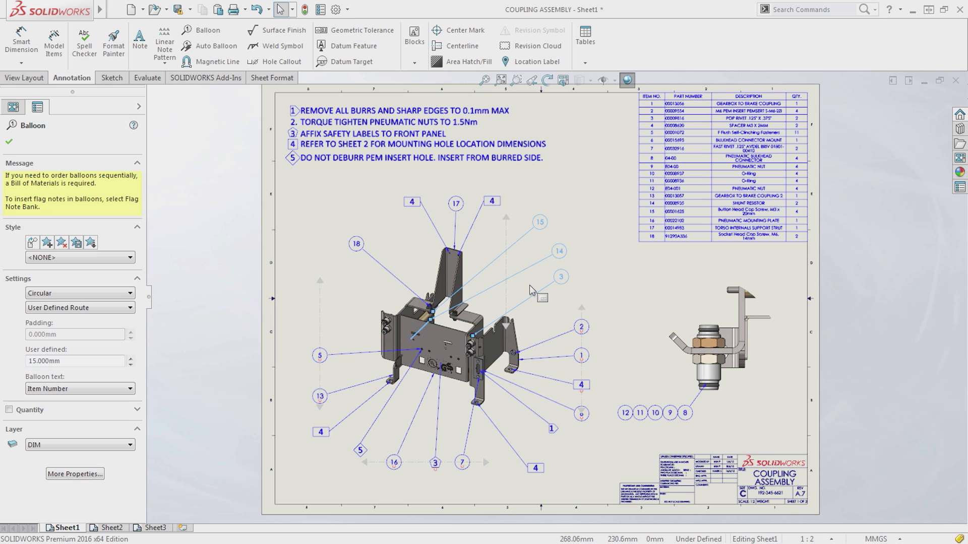
Give the selected balloons spline leaders in the full balloon properties
left_click(84, 475)
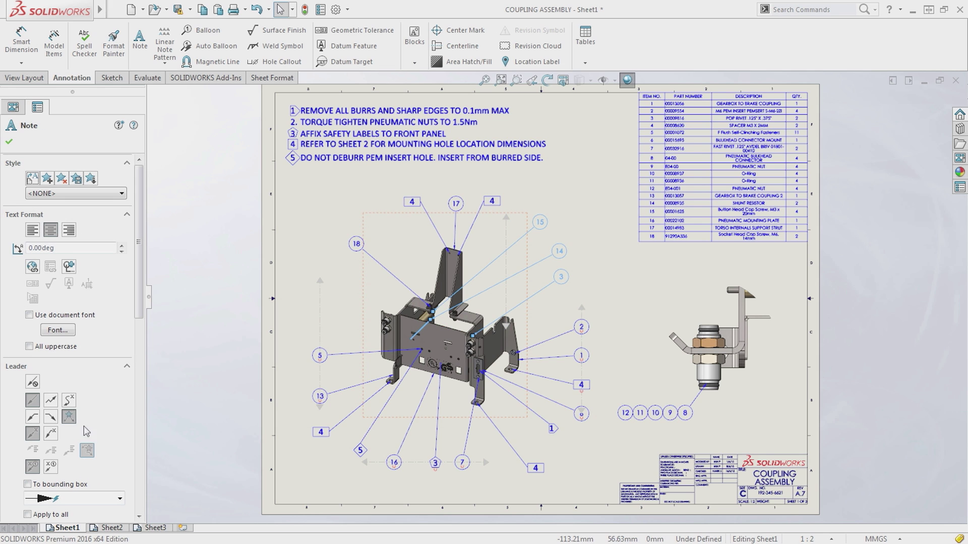
left_click(69, 405)
key("Return")
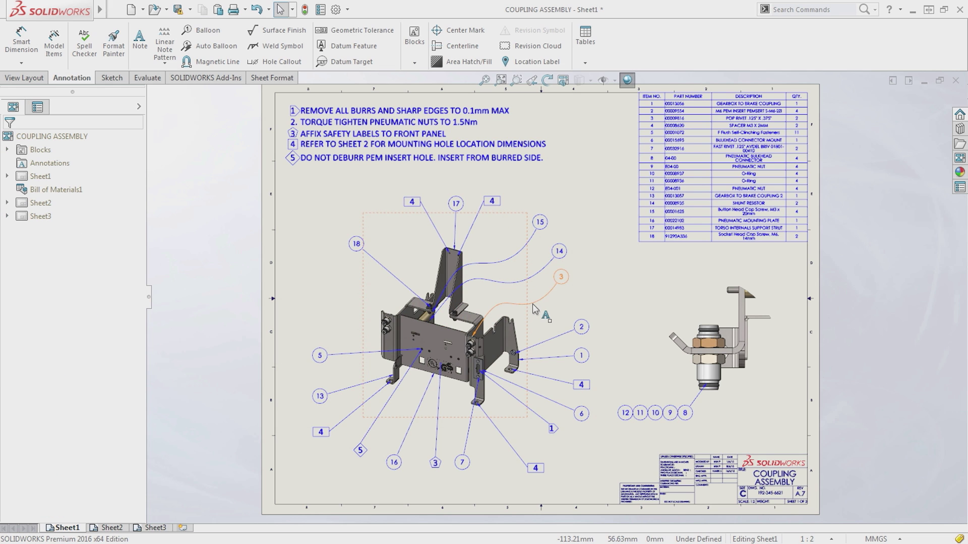
Reshape balloon 3's curved spline leader
left_click(536, 308)
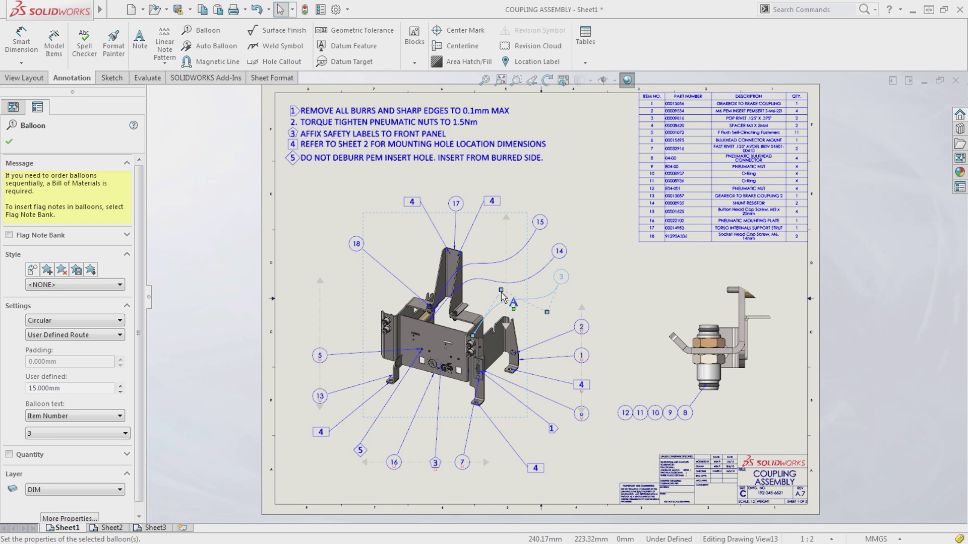
left_click_drag(501, 290, 496, 309)
left_click(566, 317)
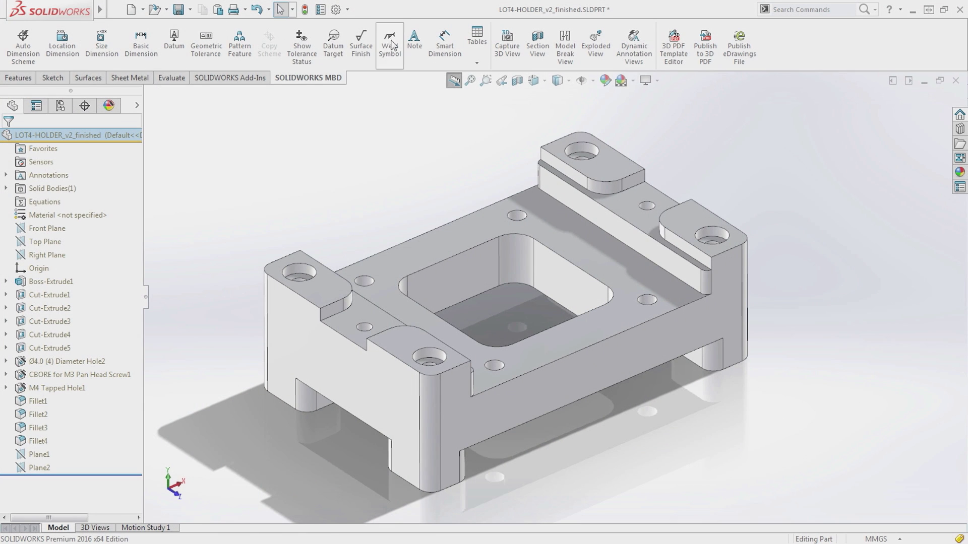
Cycle through the Top, Holes, Front and 3DView4 annotation views
left_click(94, 528)
double_click(126, 466)
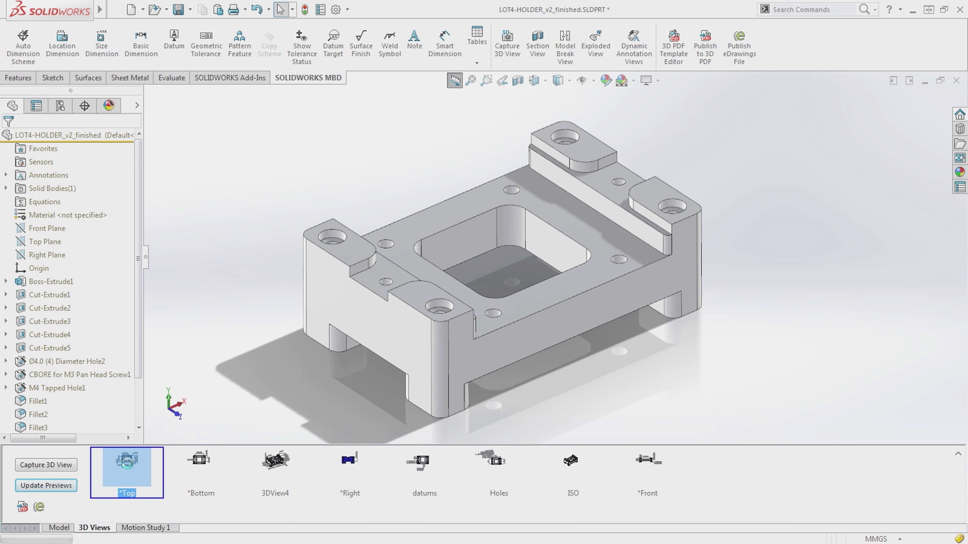
double_click(485, 461)
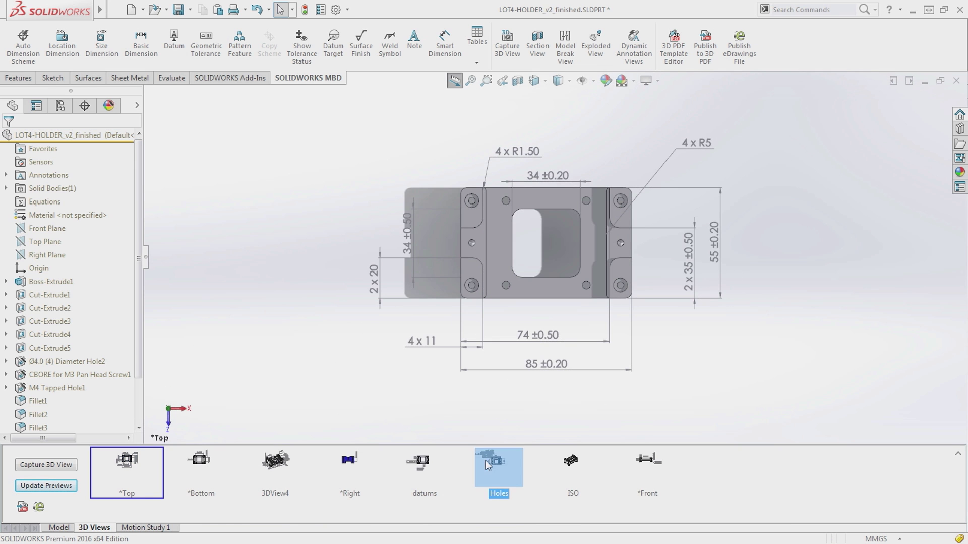
double_click(639, 464)
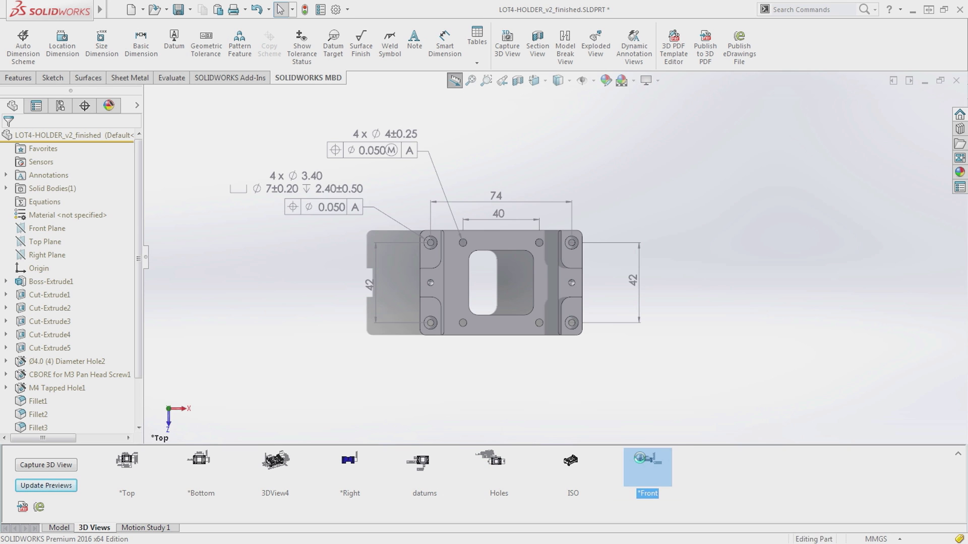
double_click(276, 467)
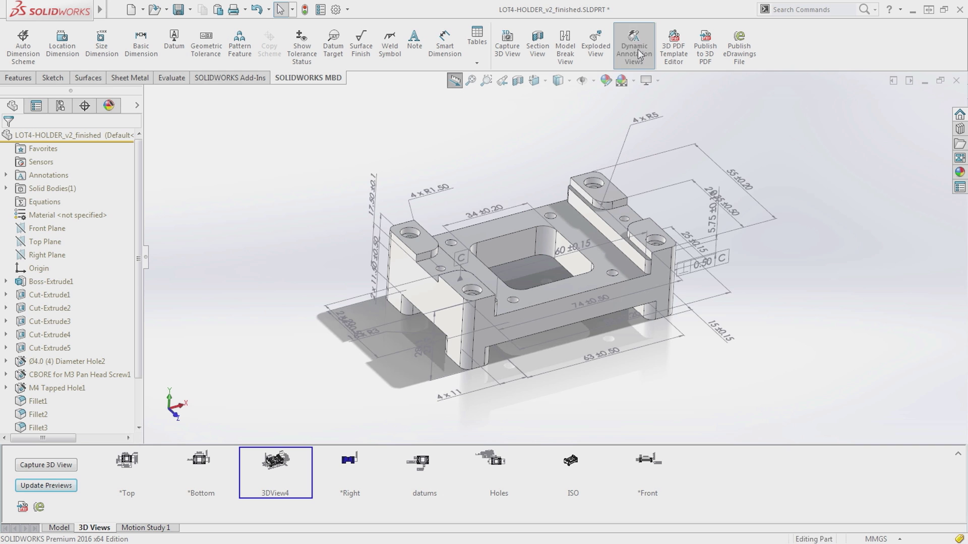
Enable Dynamic Annotation Views, orbit the model, and publish it as a 3D PDF
left_click(637, 49)
mouse_move(580, 227)
middle_mouse_down()
mouse_move(562, 259)
mouse_move(544, 228)
mouse_move(537, 435)
middle_mouse_up()
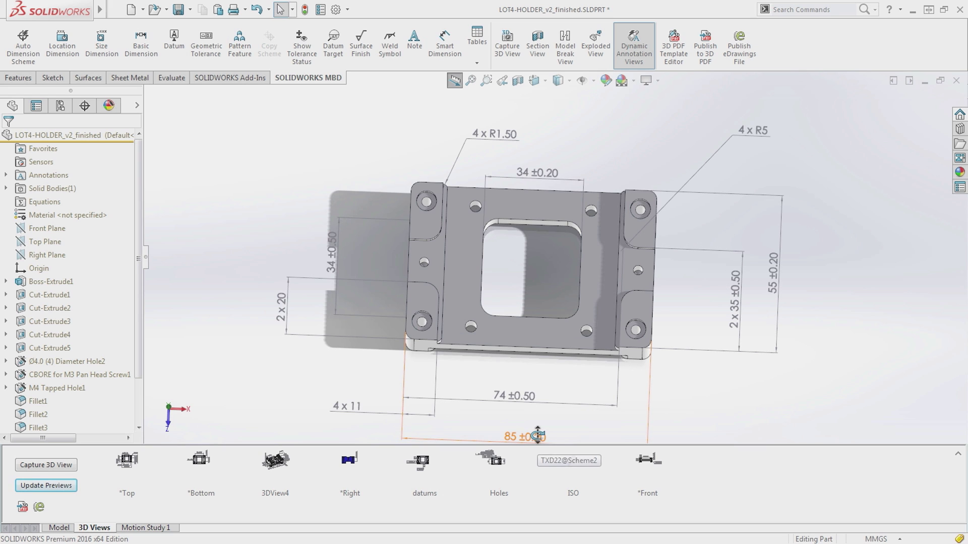
left_click(705, 47)
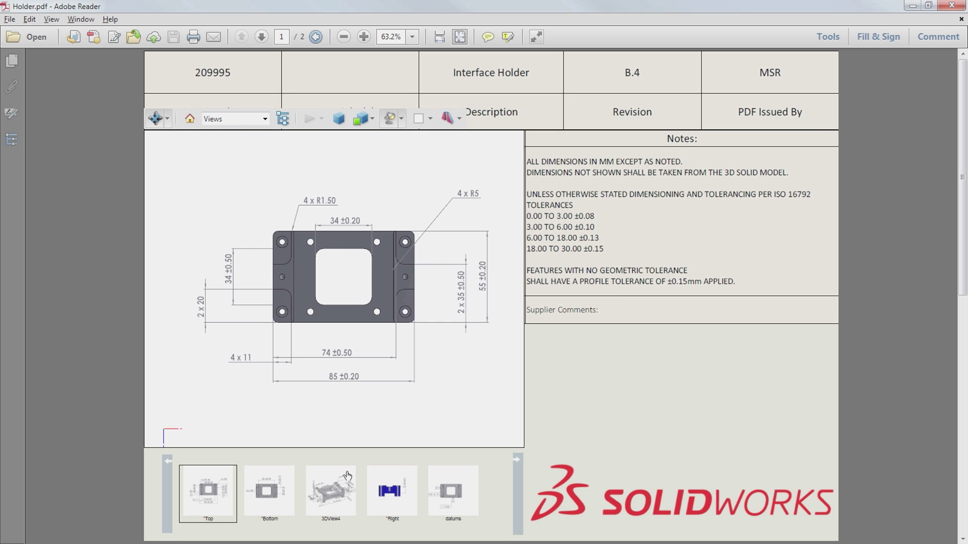
left_click(269, 496)
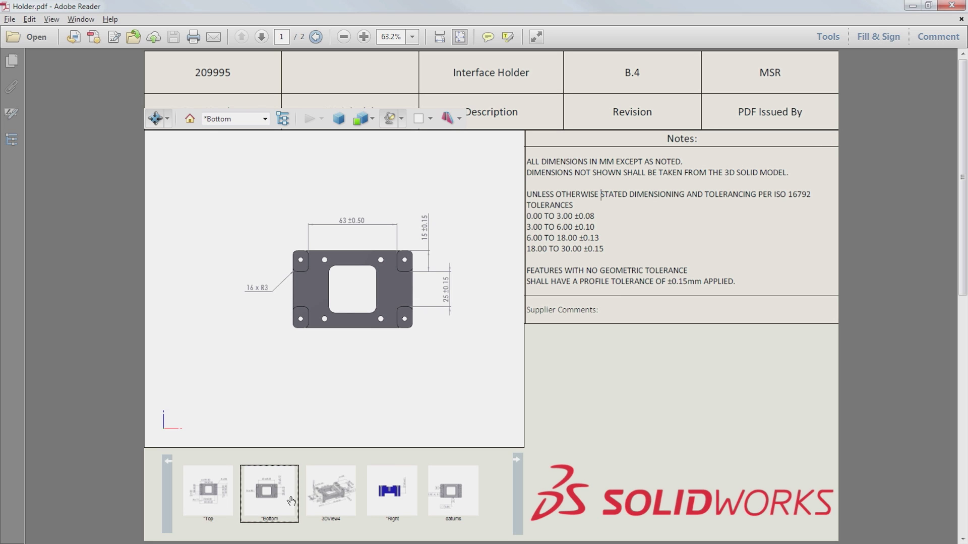
Show the 3DView4 isometric view in Holder.pdf, zooming and tilting the 3D model
left_click(336, 499)
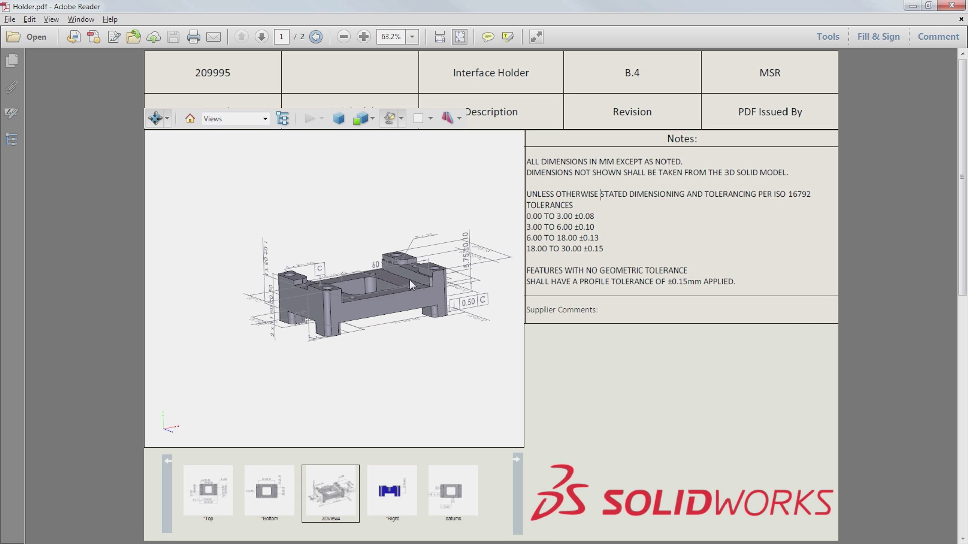
scroll(409, 280, "down", 2)
scroll(412, 291, "up", 3)
left_click_drag(411, 286, 433, 347)
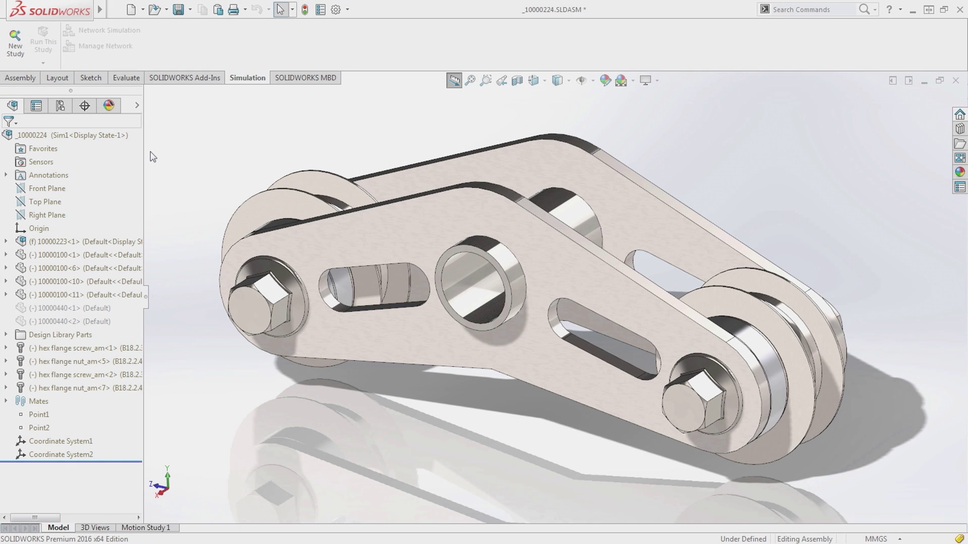
Create the Static 1 simulation study
left_click(20, 47)
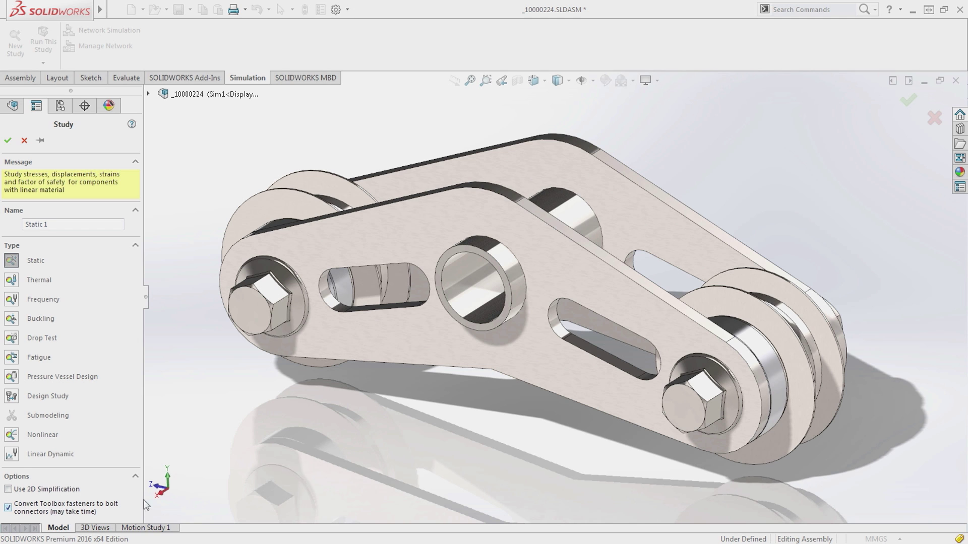
right_click(188, 461)
left_click(202, 468)
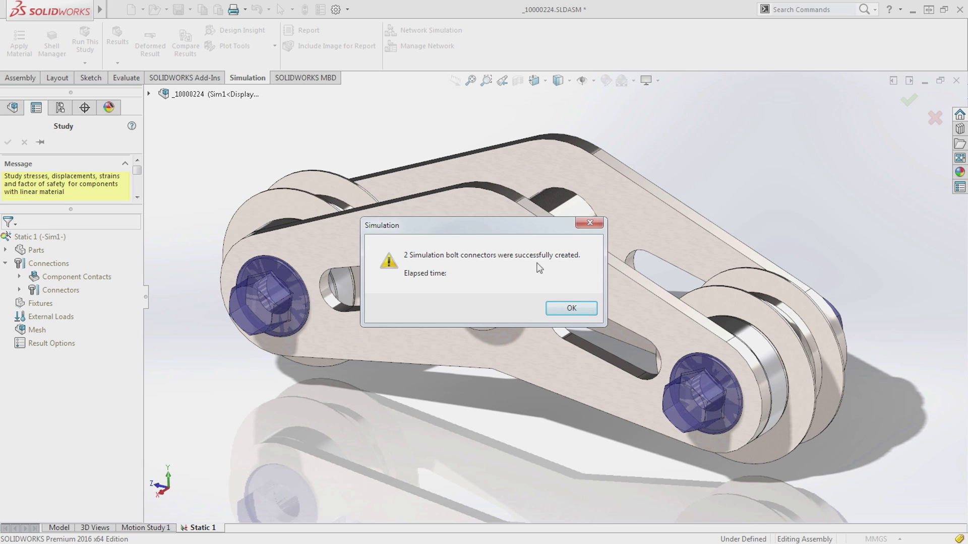
Accept the two bolt connectors and review the first B18.2.3.4M bolt's definition
left_click(568, 307)
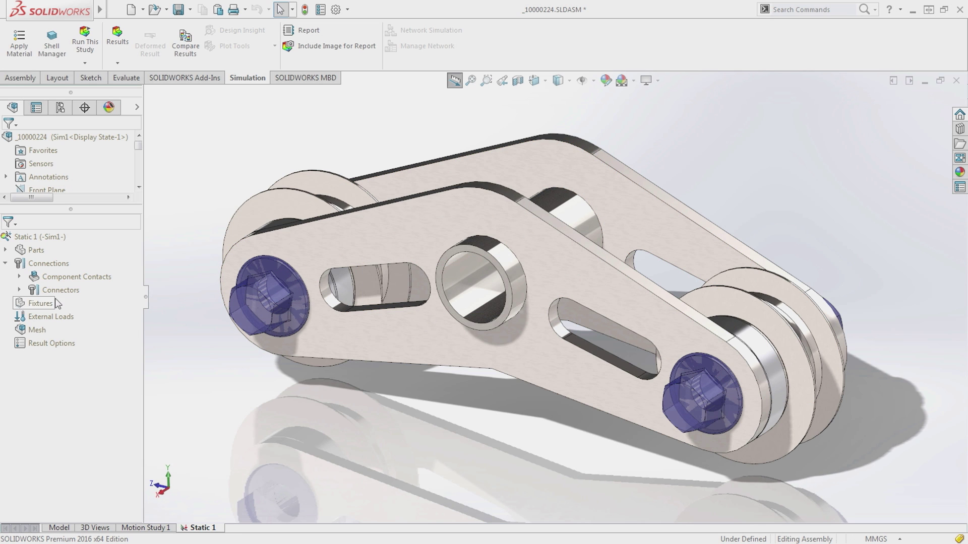
left_click(20, 290)
left_click(32, 302)
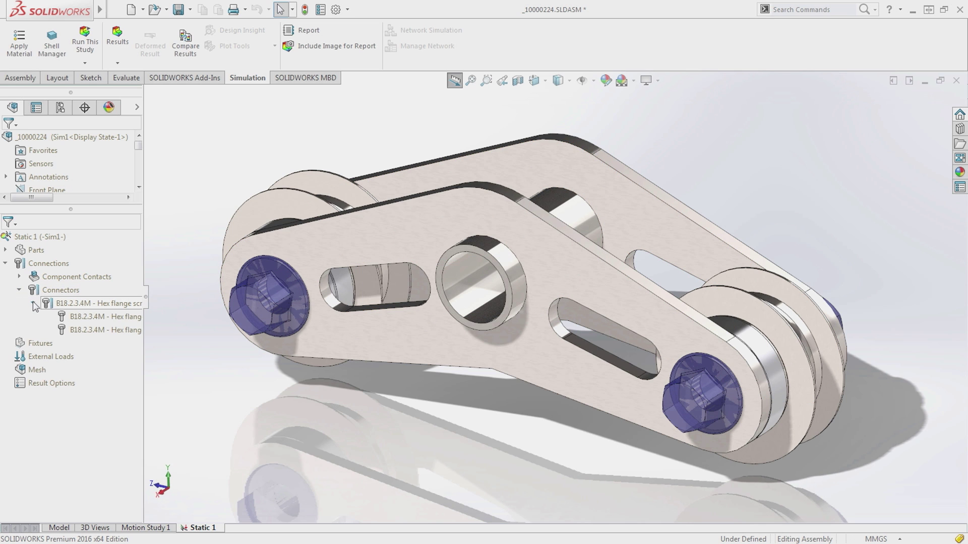
right_click(73, 316)
left_click(105, 371)
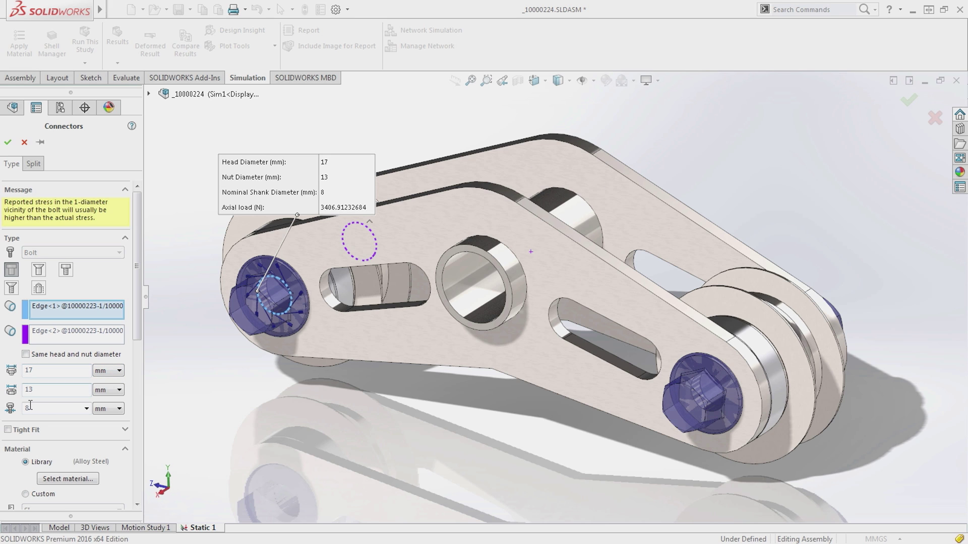
left_click_drag(137, 332, 140, 455)
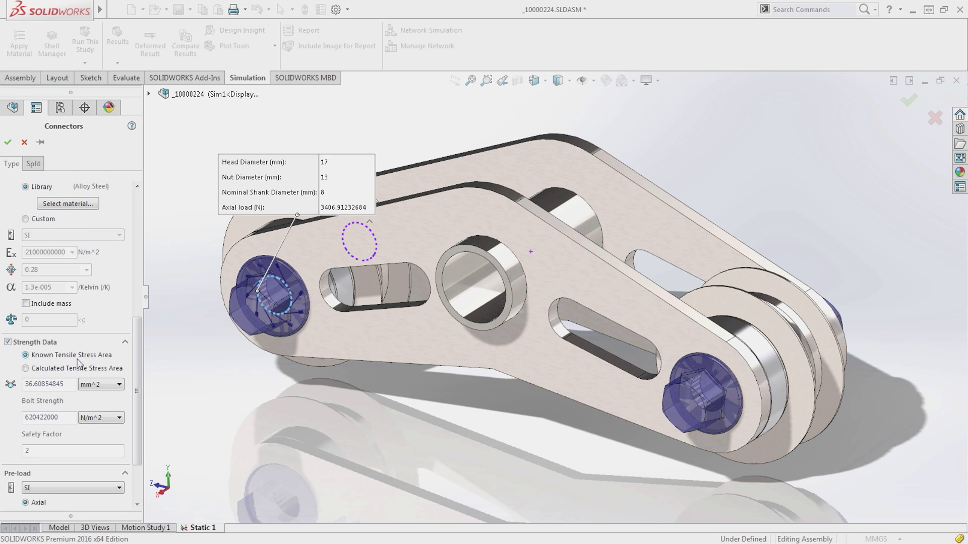
scroll(121, 448, "down", 3)
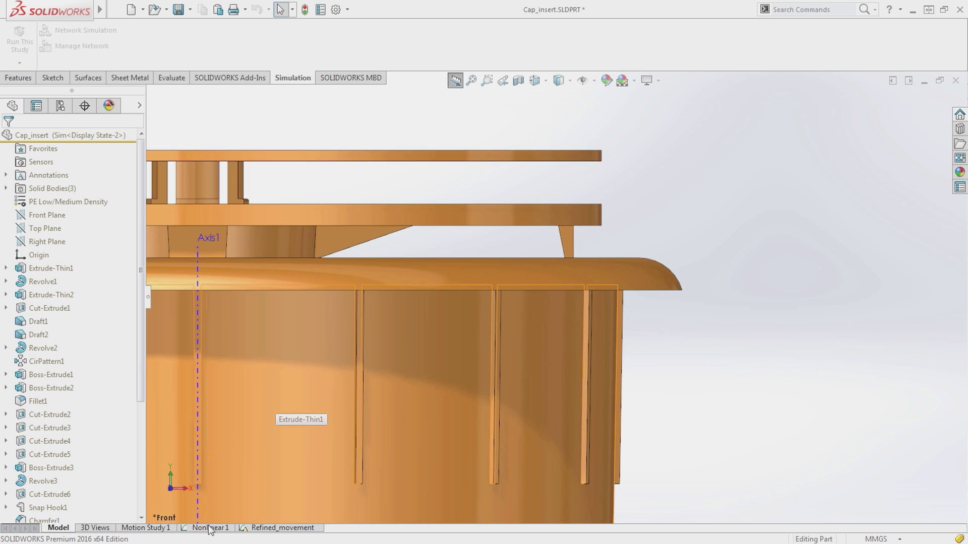
Switch to the Nonlinear 1 study, run it, and move the solver window aside
left_click(208, 528)
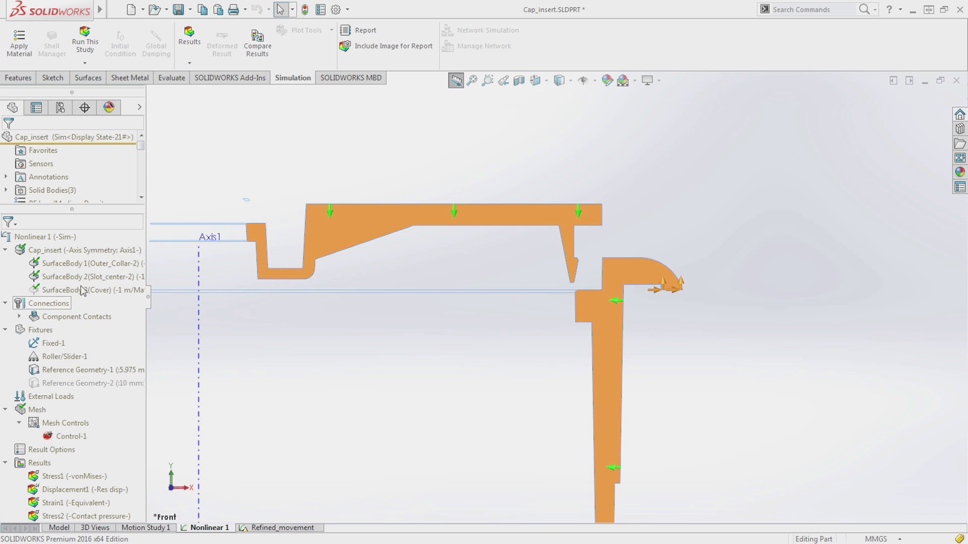
right_click(45, 237)
left_click(71, 250)
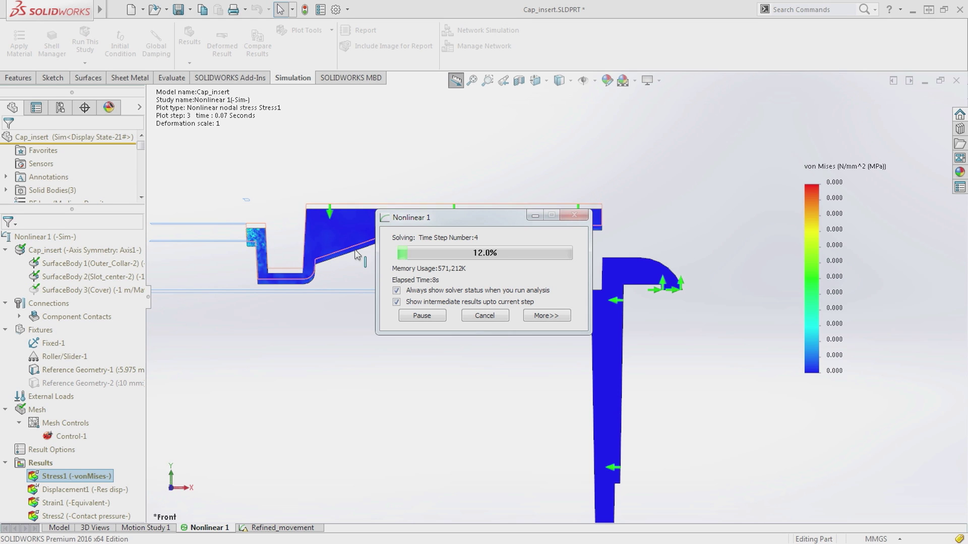
left_click_drag(428, 218, 290, 350)
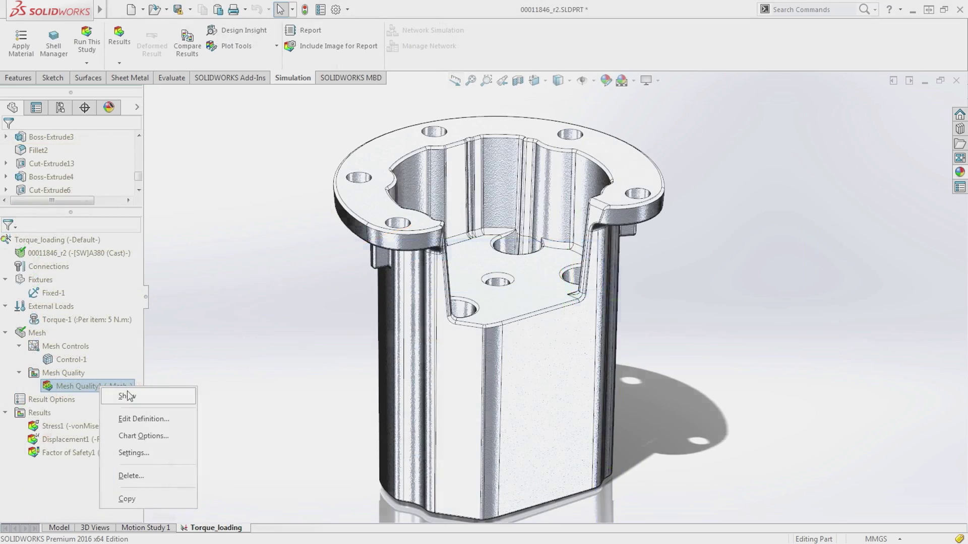
Show the Mesh Quality1 plot and zoom into the fillet around the hole
left_click(127, 392)
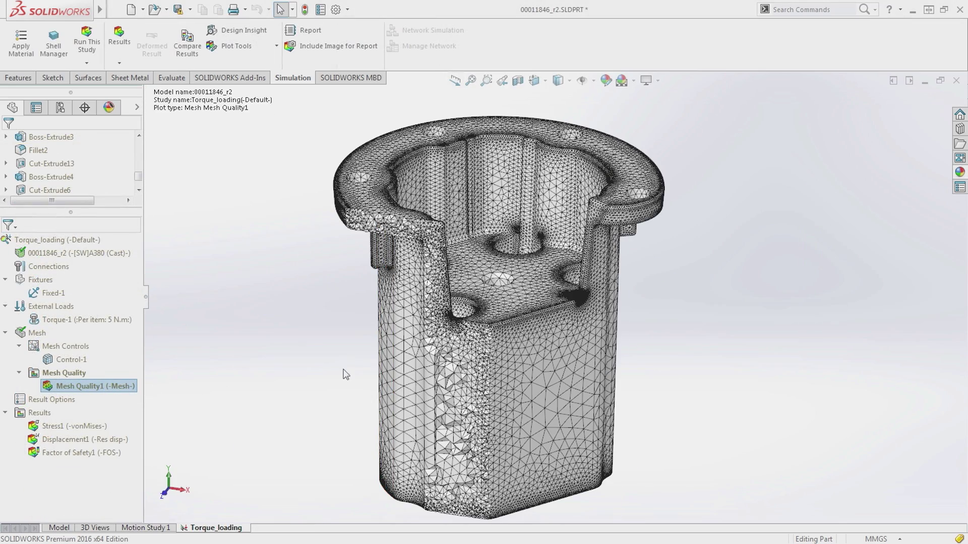
key("g")
left_click_drag(418, 356, 504, 290)
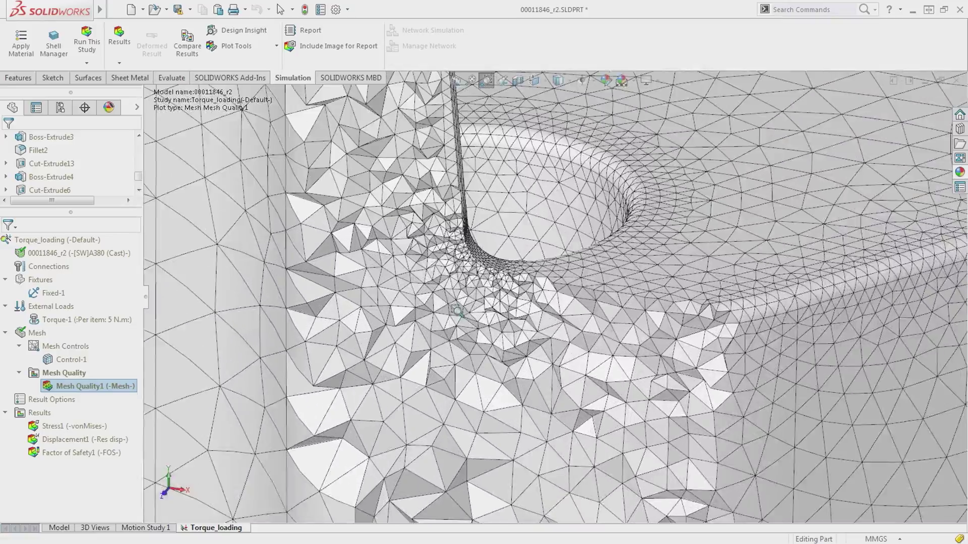
scroll(461, 307, "down", 3)
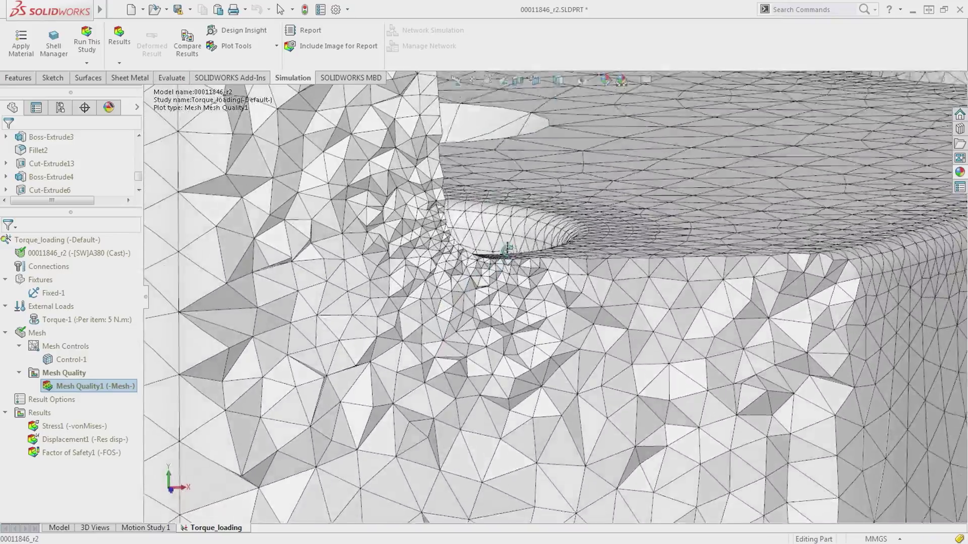
middle_click_drag(507, 249, 446, 299)
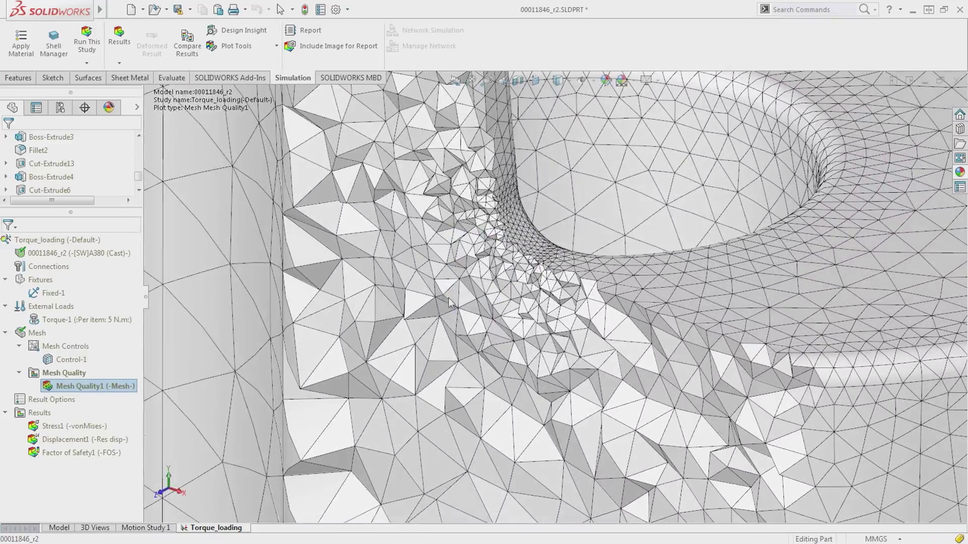
Show the Stress1 von Mises plot sectioned, with mesh edges drawn
right_click(76, 426)
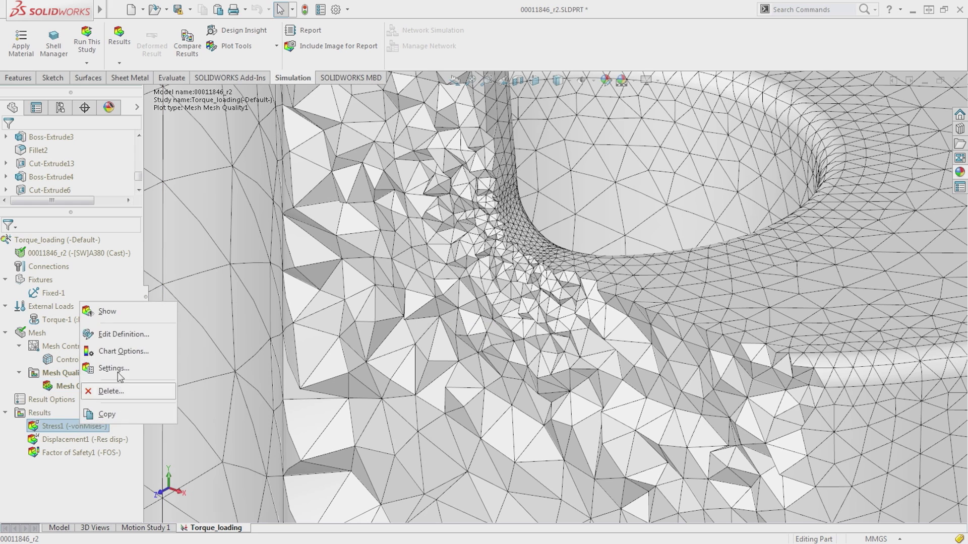
left_click(108, 312)
right_click(89, 424)
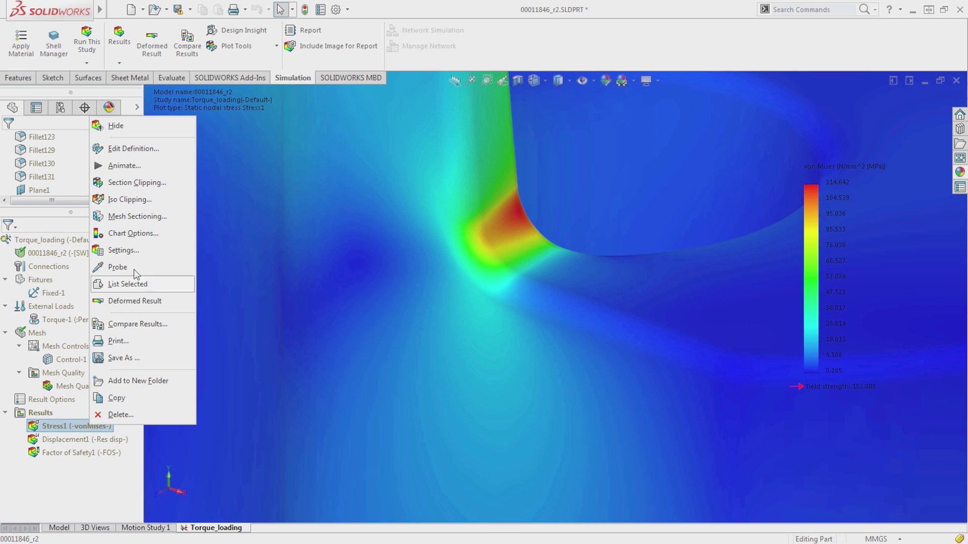
left_click(133, 216)
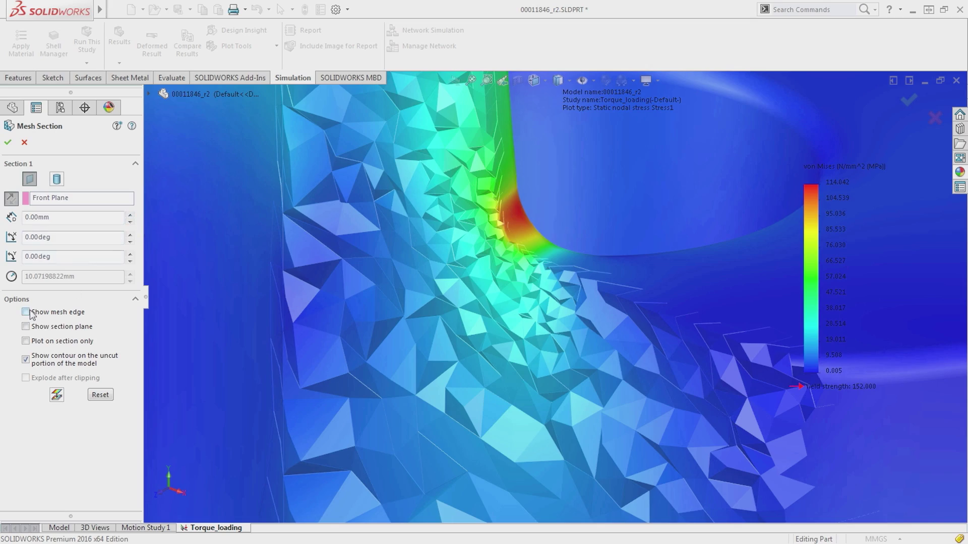
left_click(25, 312)
middle_click_drag(482, 295, 506, 226)
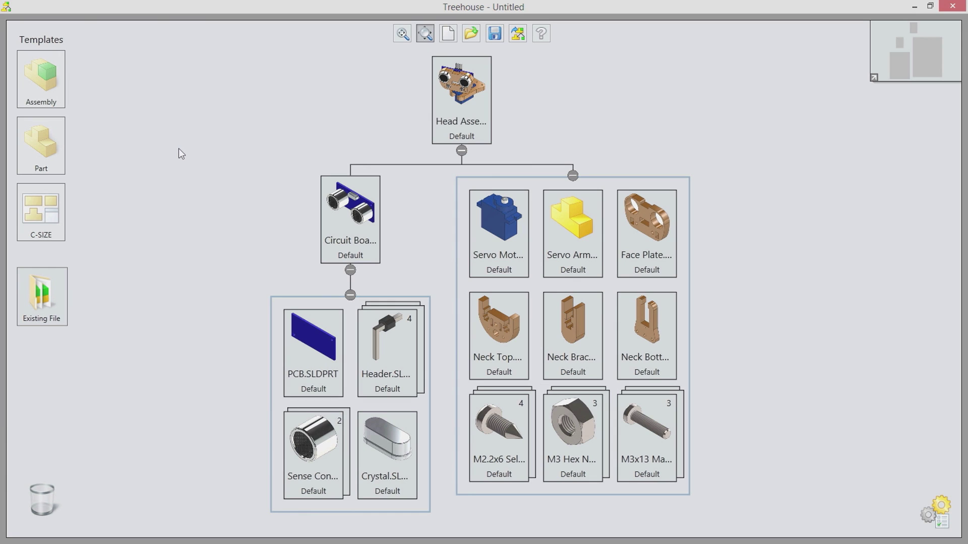
Add a new sub-assembly under Head Assembly containing Part11 and Part12
left_click_drag(39, 80, 459, 113)
left_click_drag(45, 147, 418, 189)
left_click_drag(42, 146, 389, 203)
left_click(413, 221)
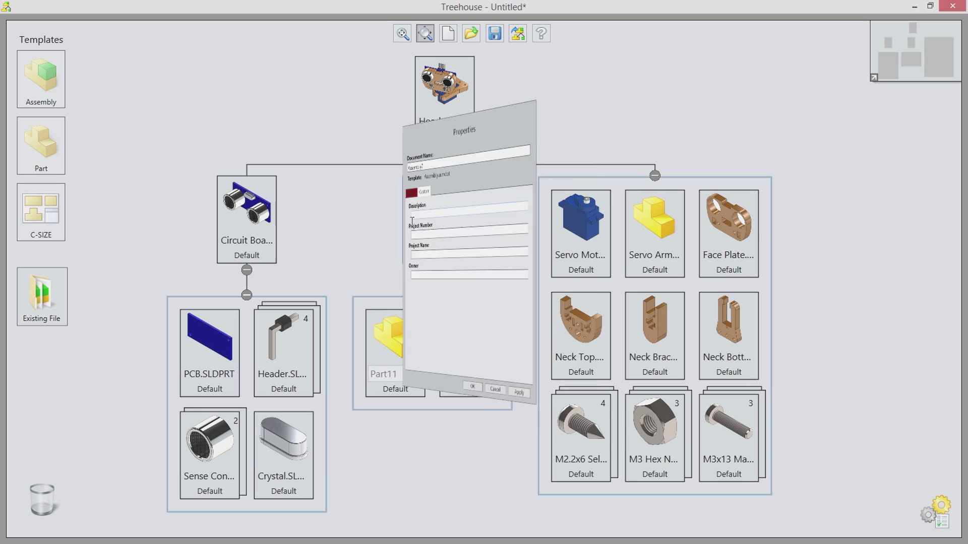
Name the sub-assembly 55417 with the description CONTROL BOX
type("55417")
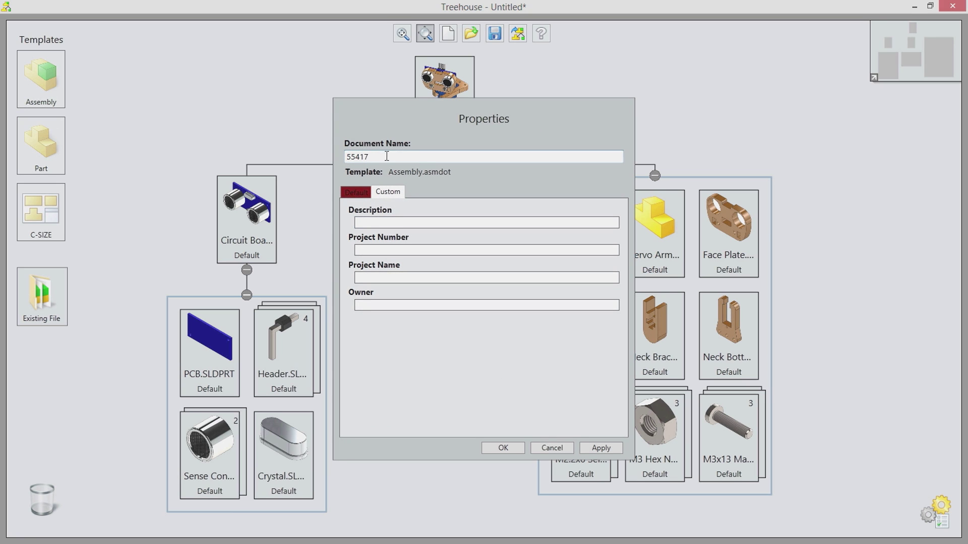
key("Tab")
type("CO")
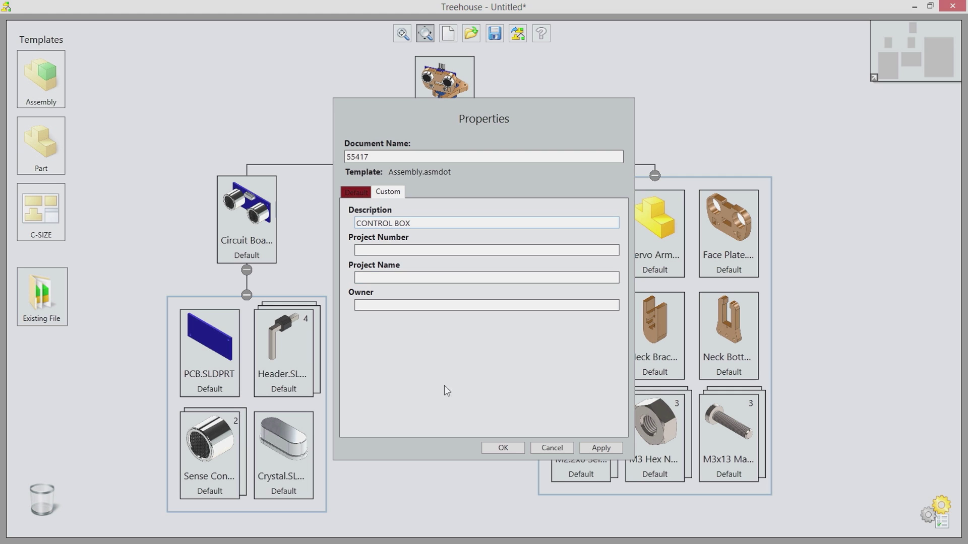
left_click(503, 448)
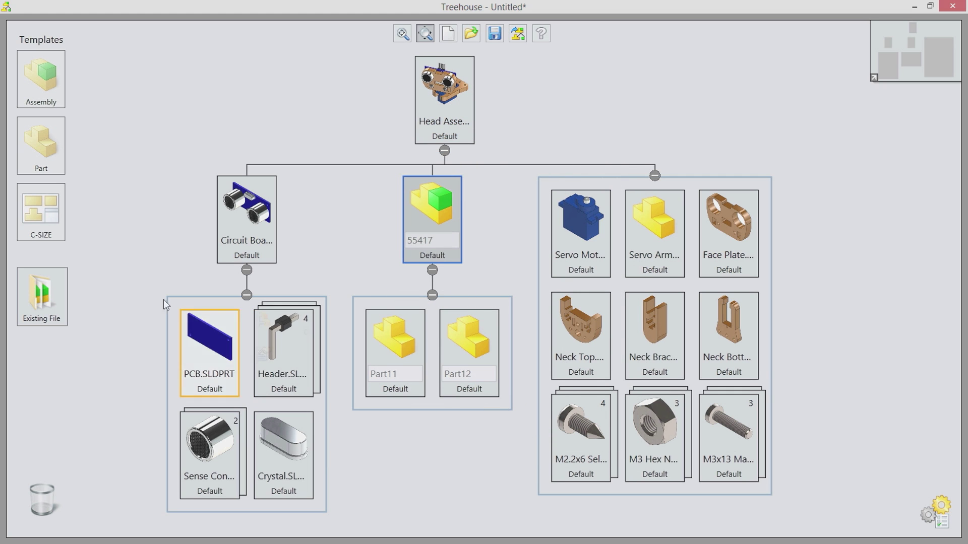
Give Part11 and Part12 each a C-SIZE drawing
mouse_move(46, 216)
left_mouse_down()
mouse_move(316, 337)
mouse_move(393, 335)
left_mouse_up()
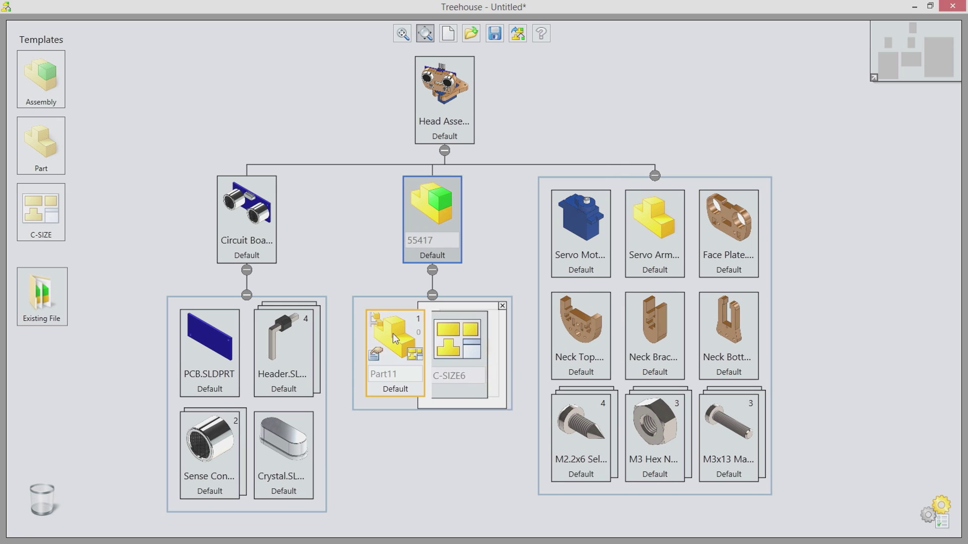
mouse_move(42, 213)
left_mouse_down()
mouse_move(196, 272)
mouse_move(488, 339)
mouse_move(503, 333)
left_mouse_up()
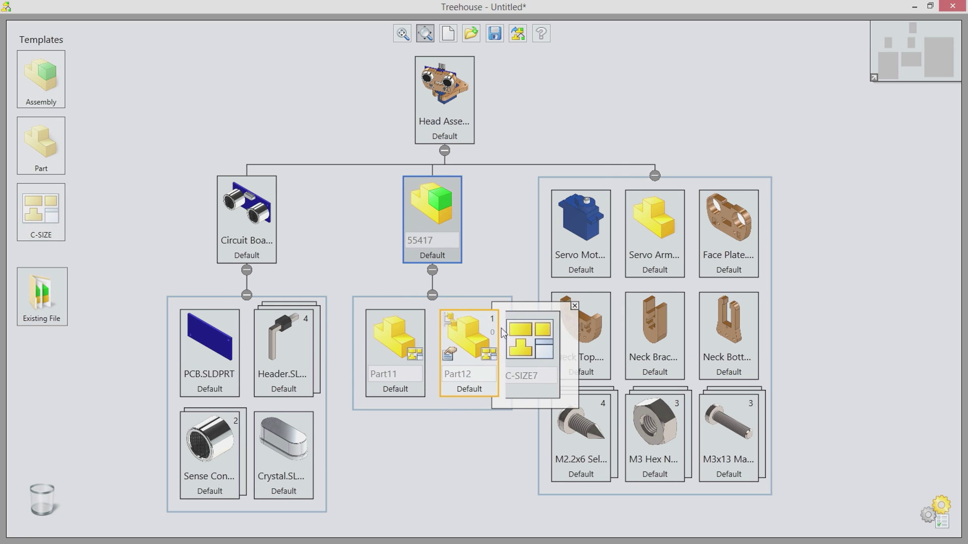
left_click(574, 306)
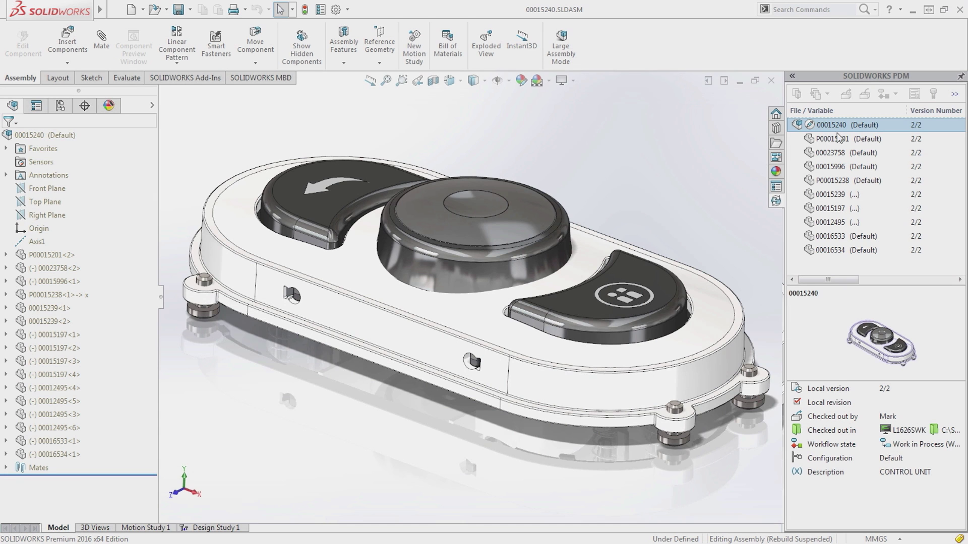
Check in assembly 00015240 with the comment 'Added new button', then rotate its vault preview
left_click(864, 97)
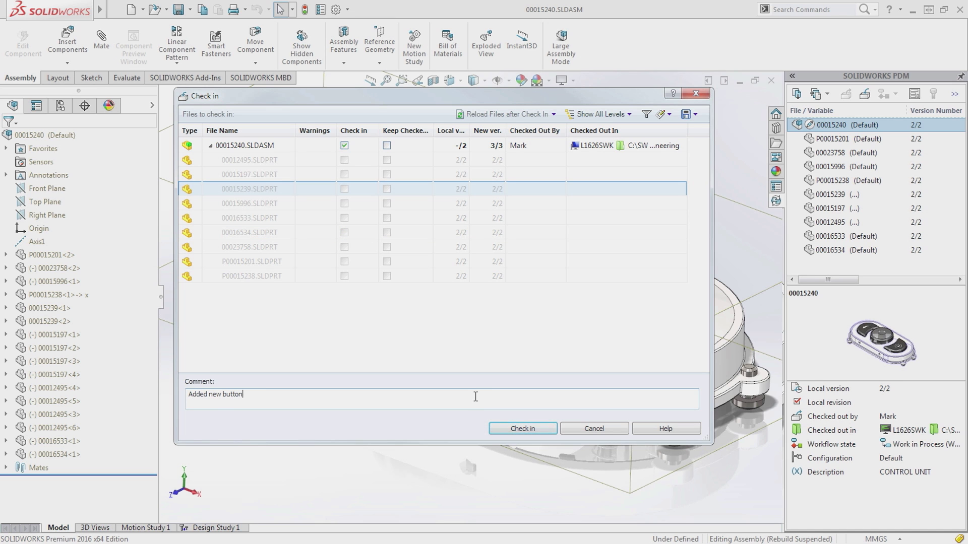
left_click(522, 429)
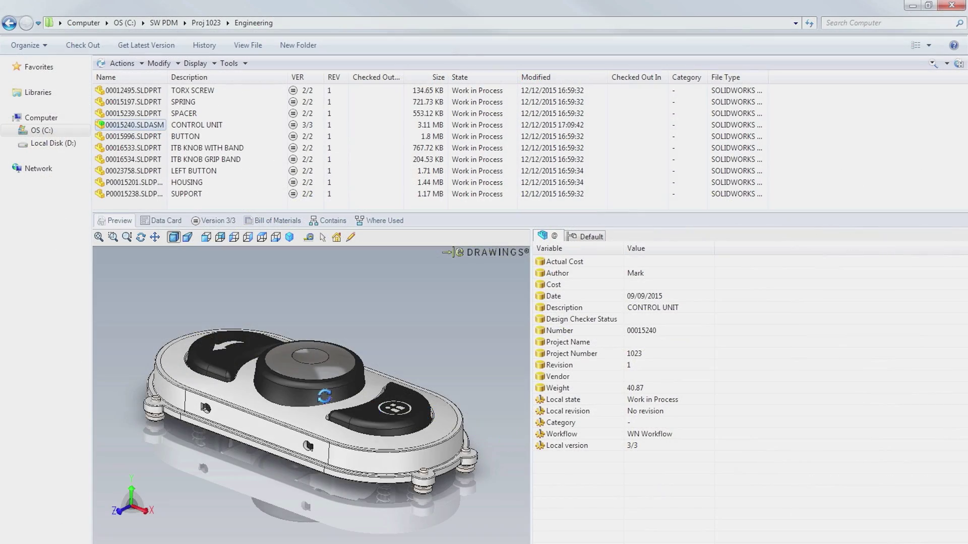
mouse_move(324, 396)
left_mouse_down()
mouse_move(255, 385)
mouse_move(307, 404)
left_mouse_up()
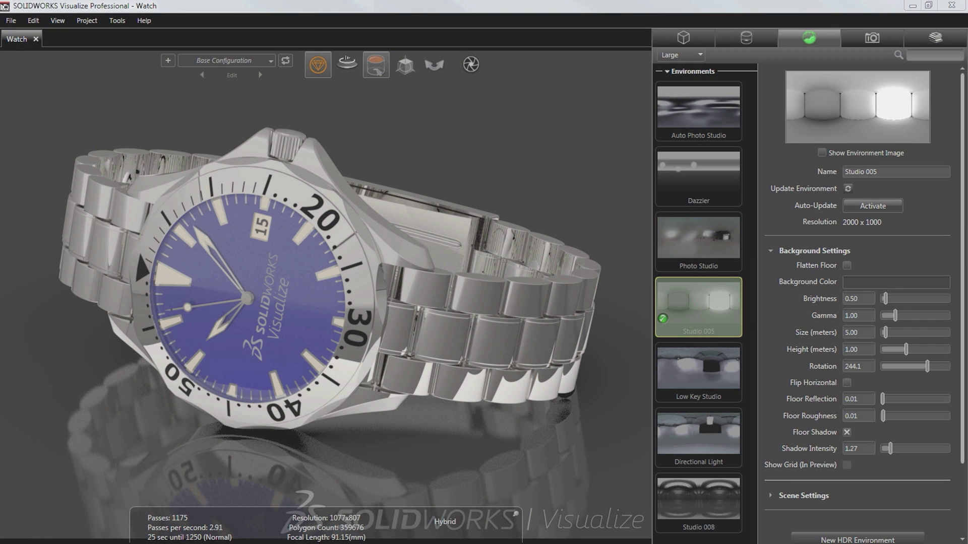